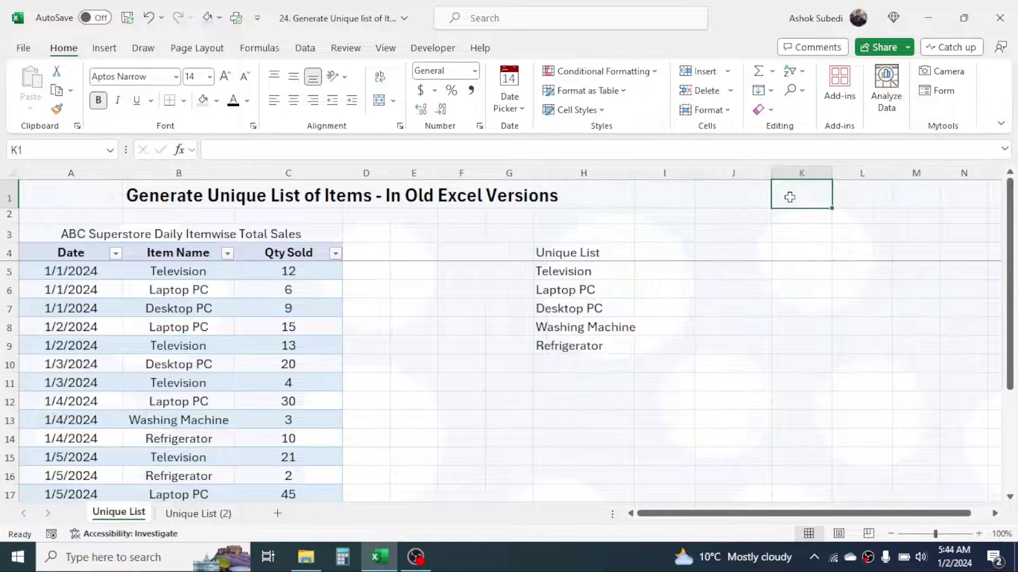
{"action": "left_click", "coordinate": [587, 289]}
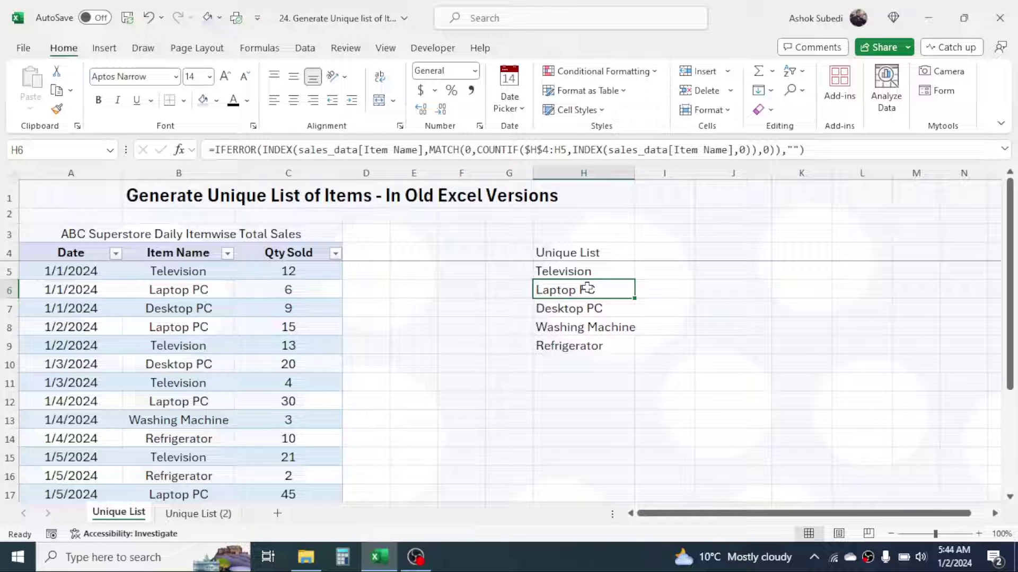
{"action": "left_click", "coordinate": [461, 329]}
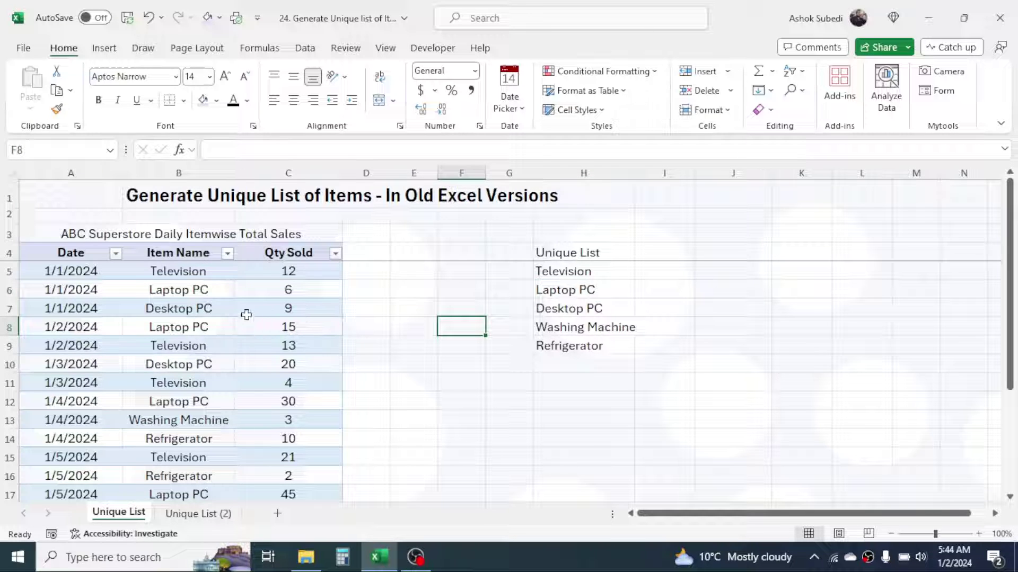
{"action": "left_click", "coordinate": [196, 310]}
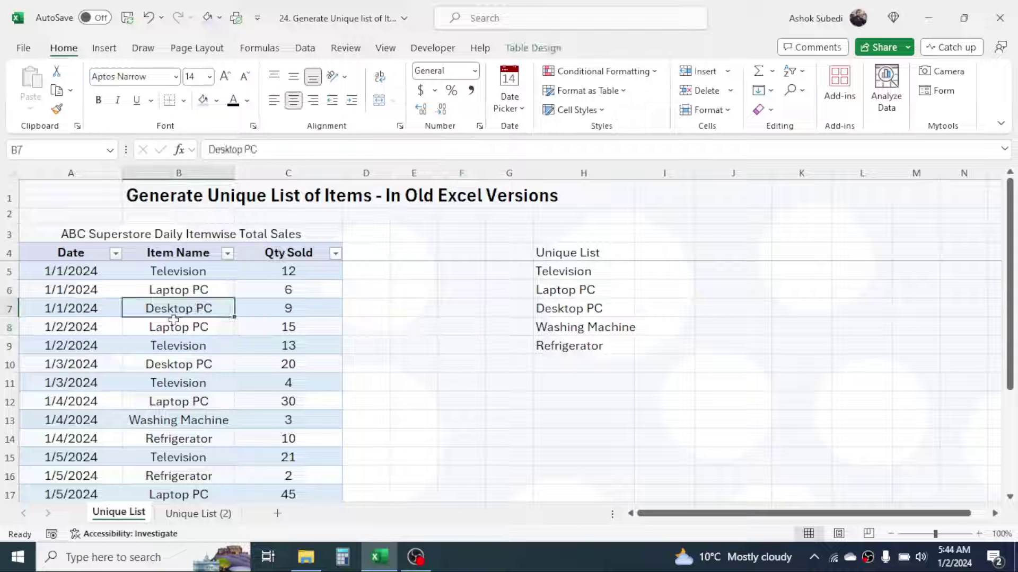
{"action": "left_click", "coordinate": [188, 328]}
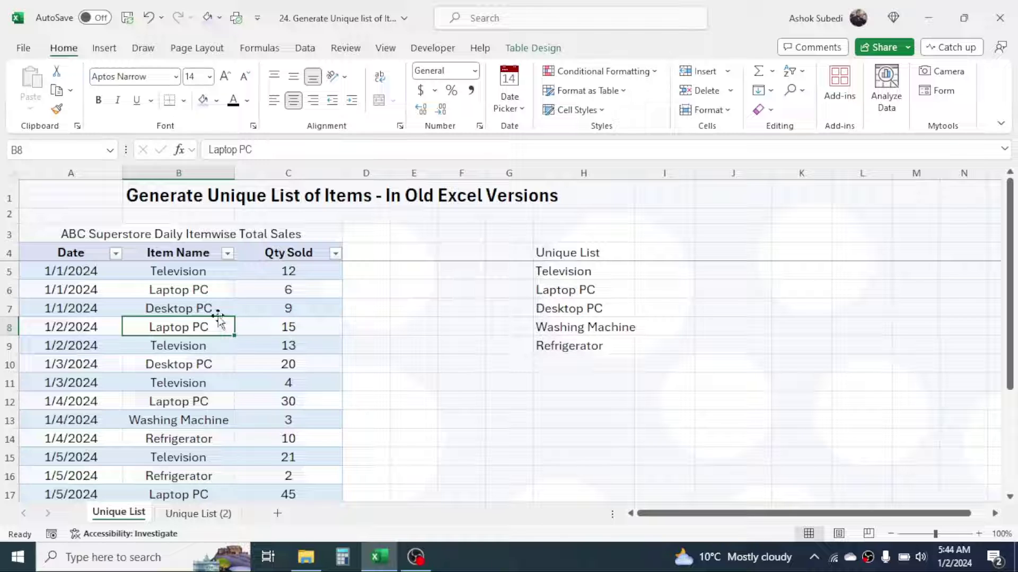
Step: Replace the item name in cell B7 with Heater
{"action": "left_click", "coordinate": [198, 308]}
{"action": "type", "text": "Heater"}
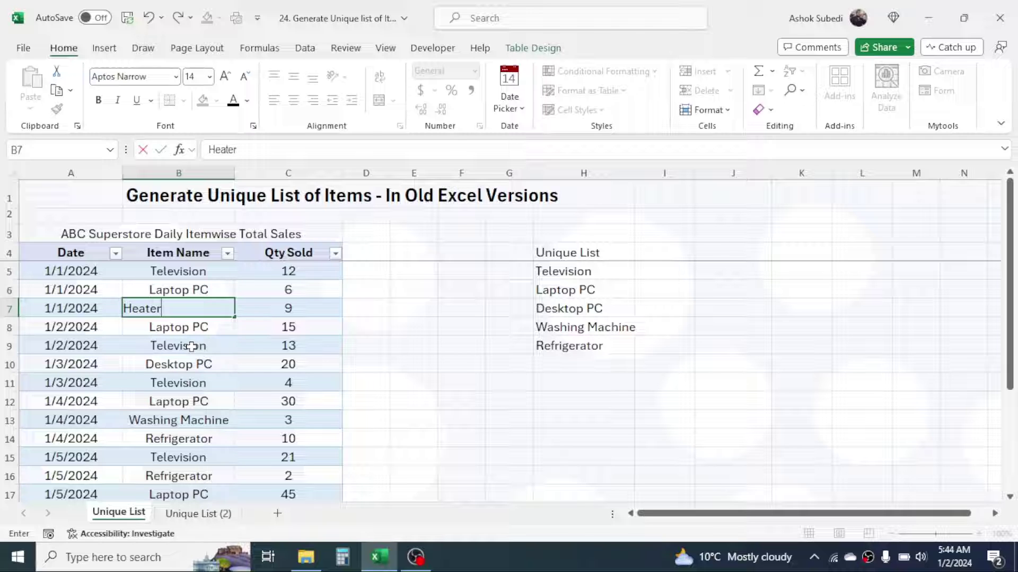
{"action": "key", "text": "Return"}
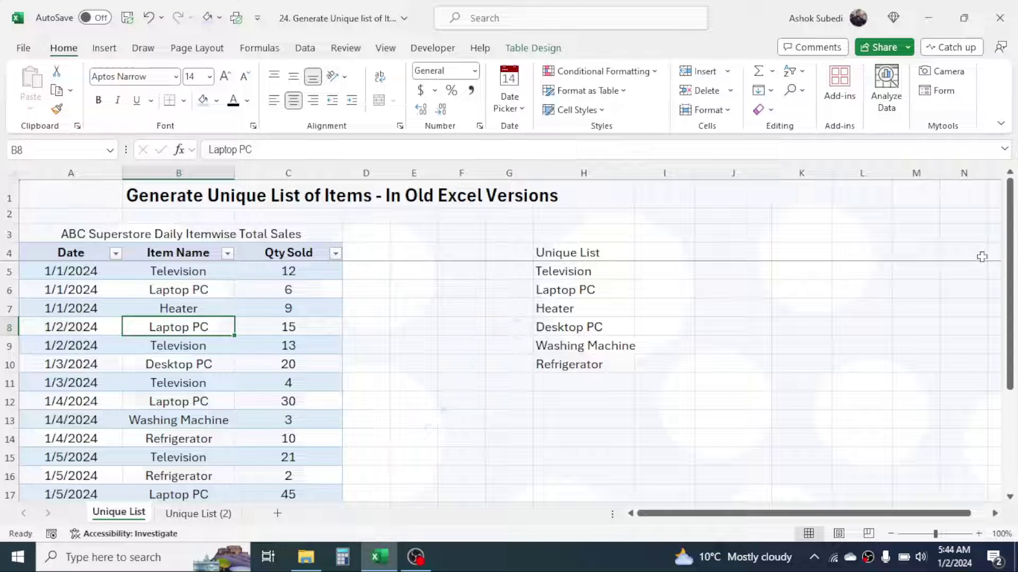
Step: Add a row at the end of the sales table dated 1/17/2024 with item Speaker, and check the formula in H11
{"action": "left_click_drag", "start_coordinate": [1009, 294], "coordinate": [1006, 397]}
{"action": "scroll", "coordinate": [1010, 499], "scroll_direction": "down", "scroll_amount": 4}
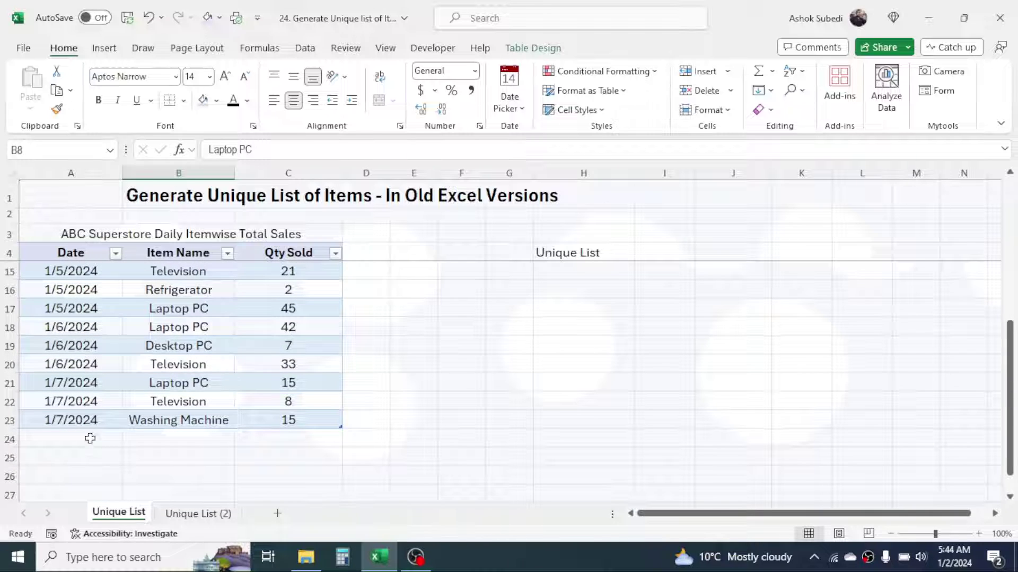
{"action": "left_click", "coordinate": [90, 437]}
{"action": "left_click", "coordinate": [136, 439]}
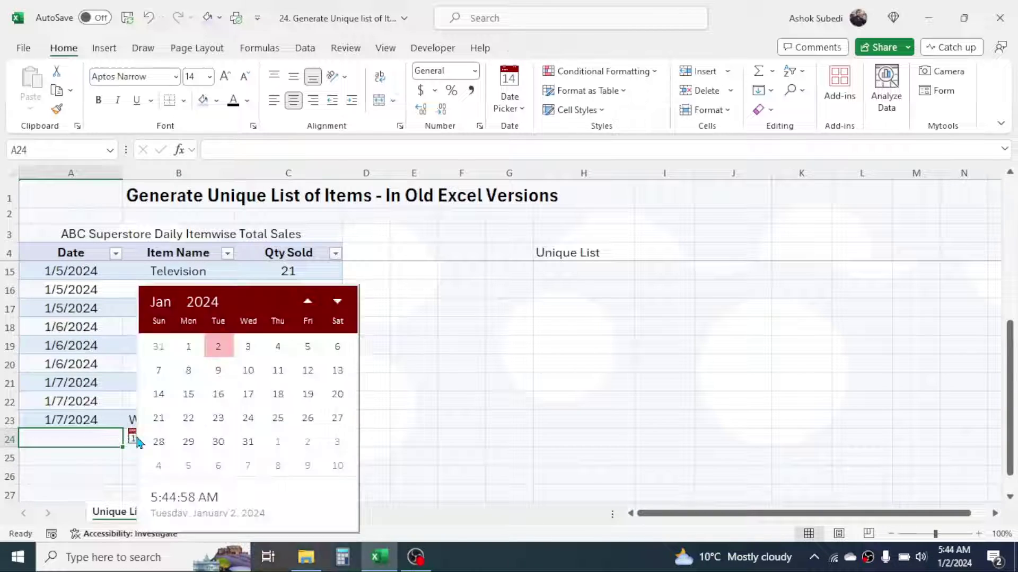
{"action": "left_click", "coordinate": [247, 395]}
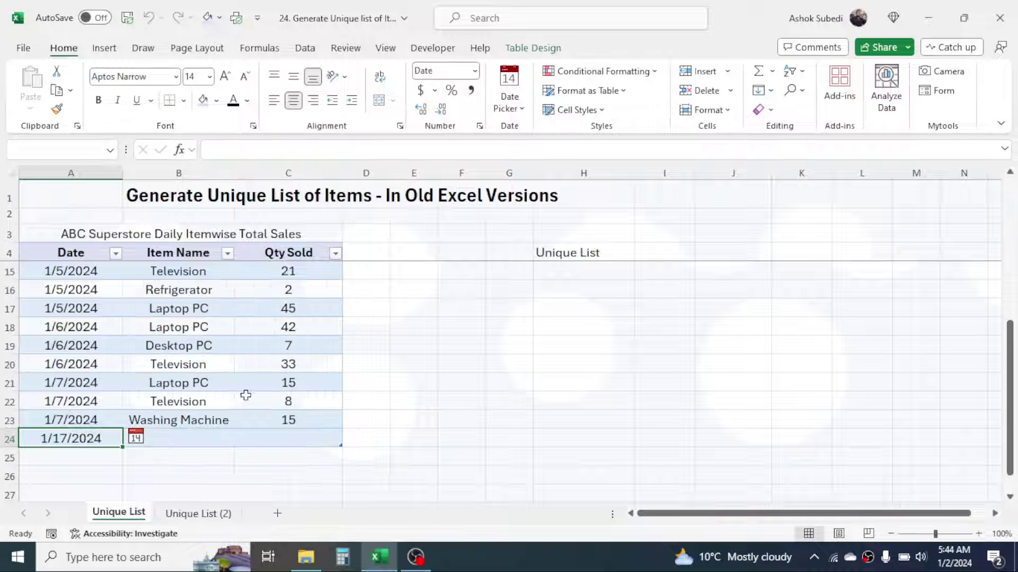
{"action": "left_click", "coordinate": [191, 435]}
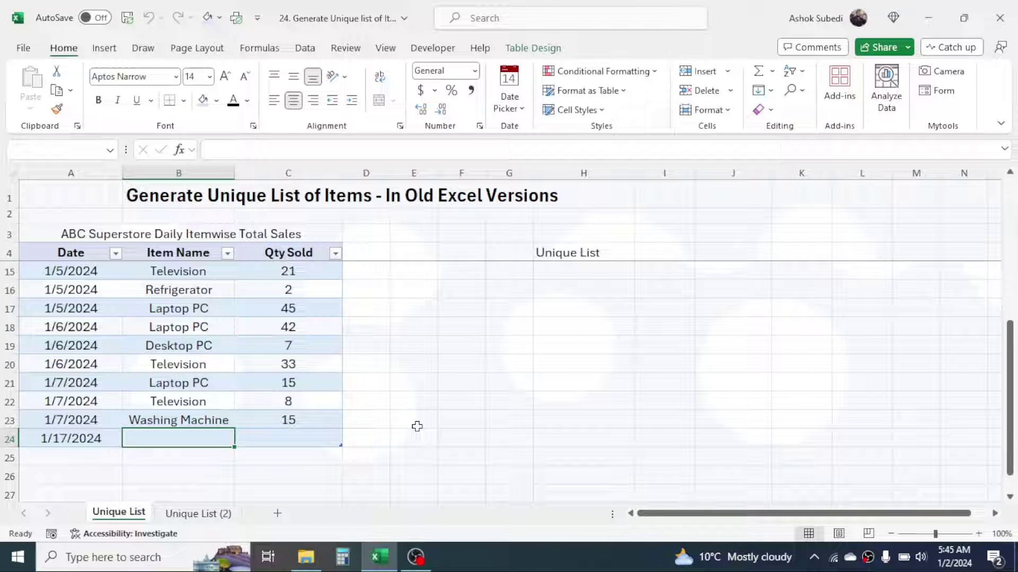
{"action": "type", "text": "Speaker"}
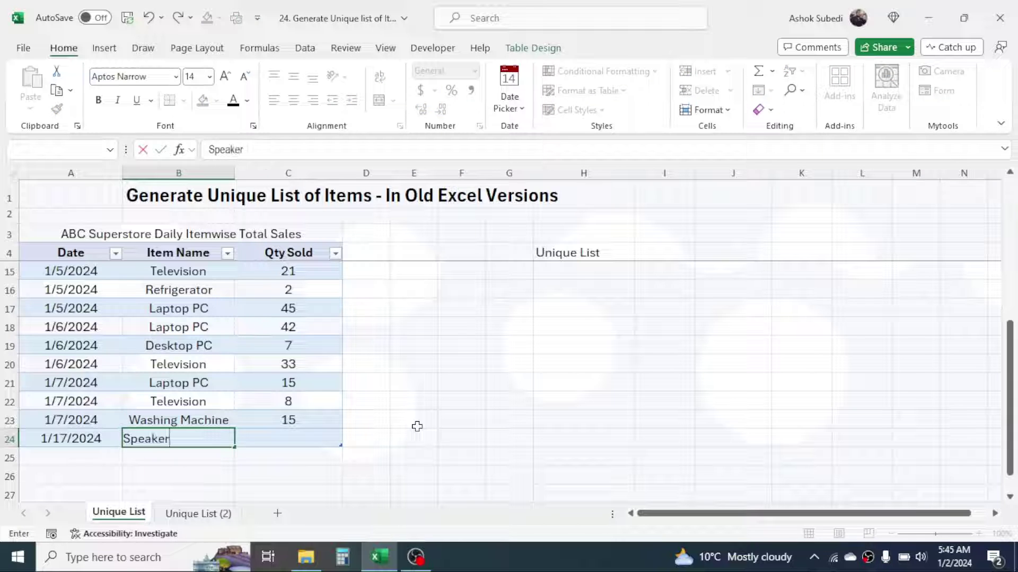
{"action": "key", "text": "Return"}
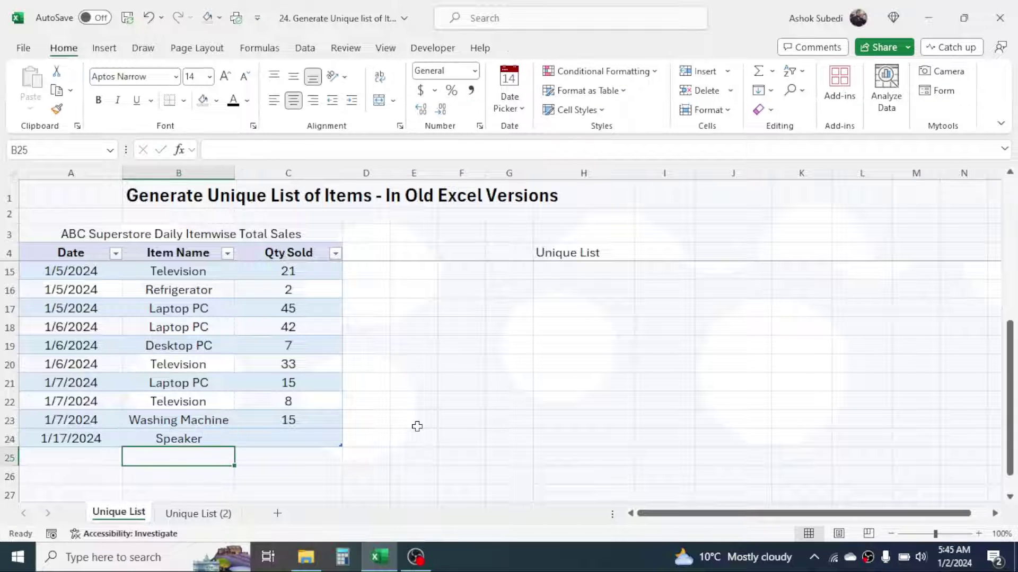
{"action": "left_click_drag", "start_coordinate": [1010, 361], "coordinate": [1013, 201]}
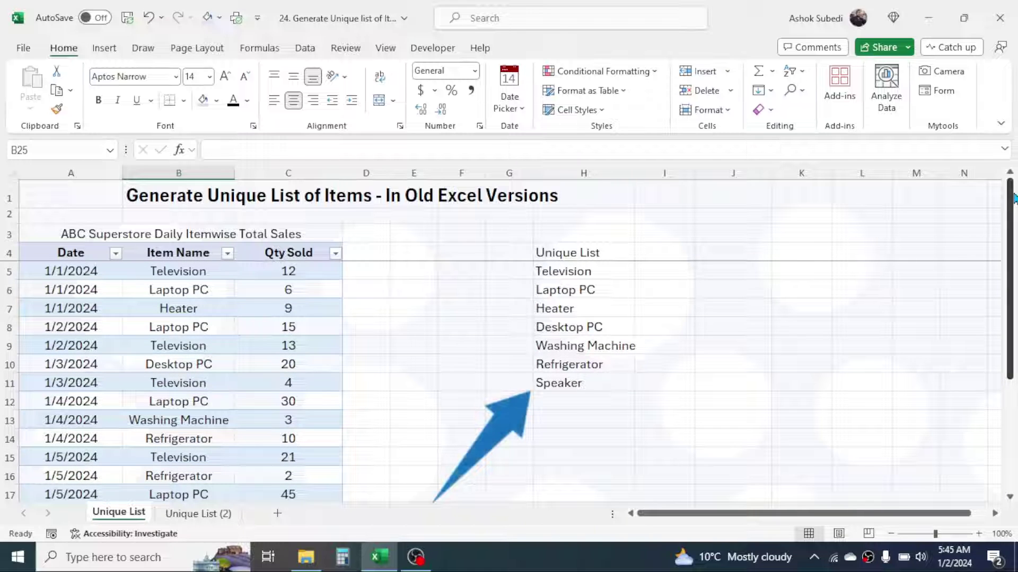
{"action": "left_click", "coordinate": [576, 377]}
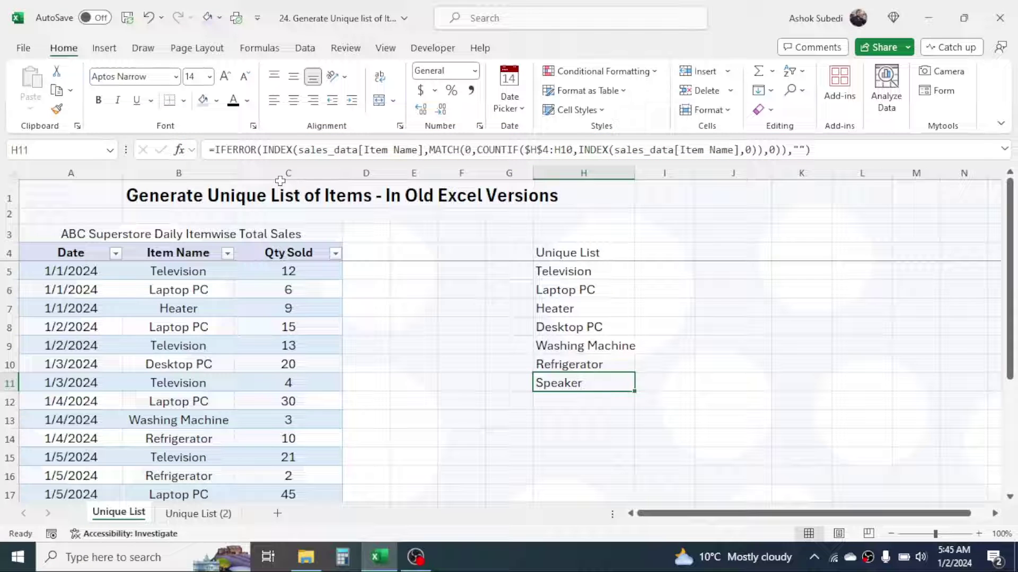
Step: Enter the formula =UNIQUE(sales_data[Item Name]) in cell J6 to list the distinct items
{"action": "left_click", "coordinate": [719, 256]}
{"action": "left_click", "coordinate": [711, 287]}
{"action": "type", "text": "="}
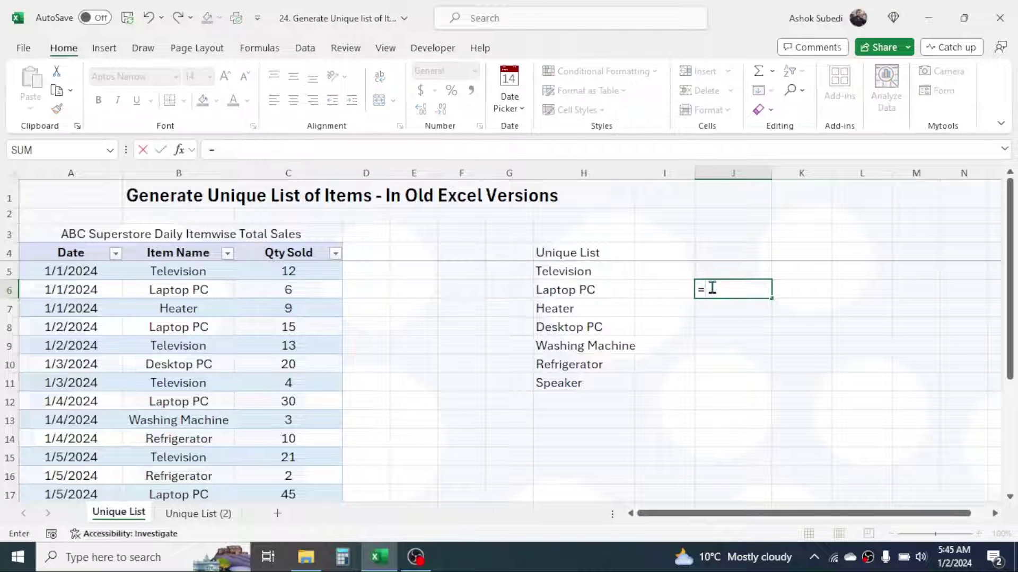
{"action": "type", "text": "uni"}
{"action": "double_click", "coordinate": [730, 333]}
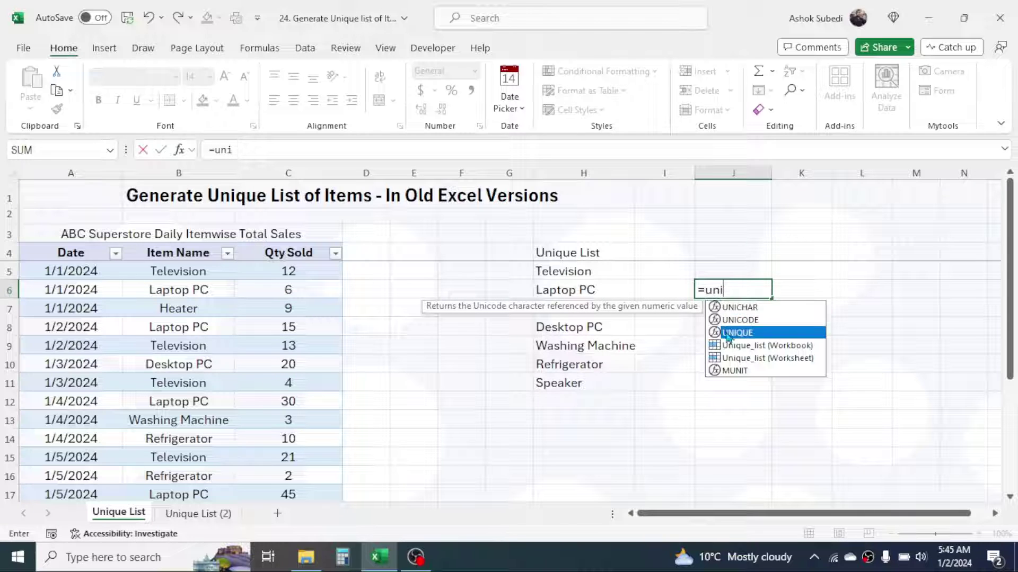
{"action": "left_click", "coordinate": [197, 255]}
{"action": "key", "text": "Down"}
{"action": "key", "text": "shift+Down"}
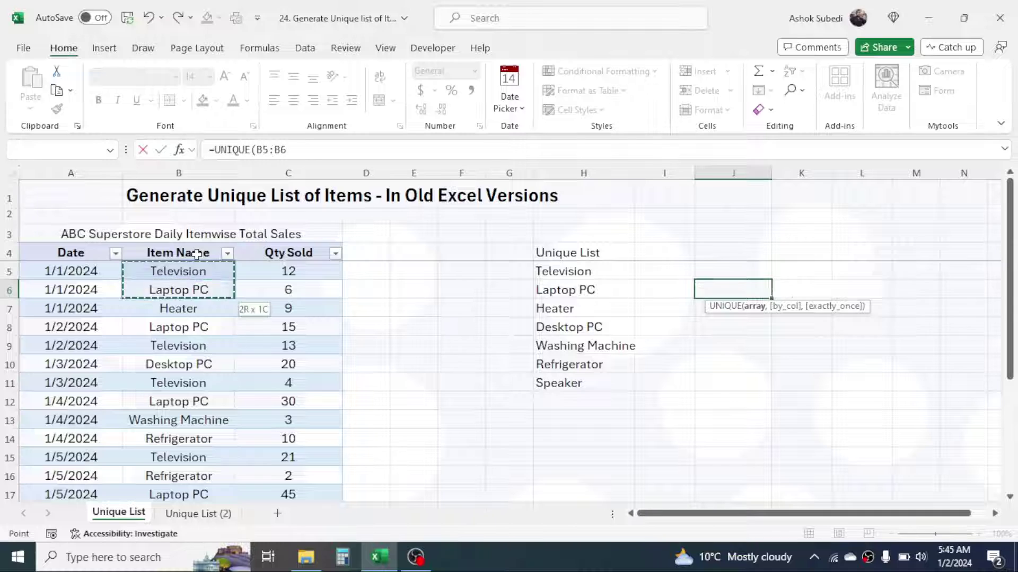
{"action": "key", "text": "ctrl+shift+Down"}
{"action": "type", "text": ")"}
{"action": "key", "text": "Return"}
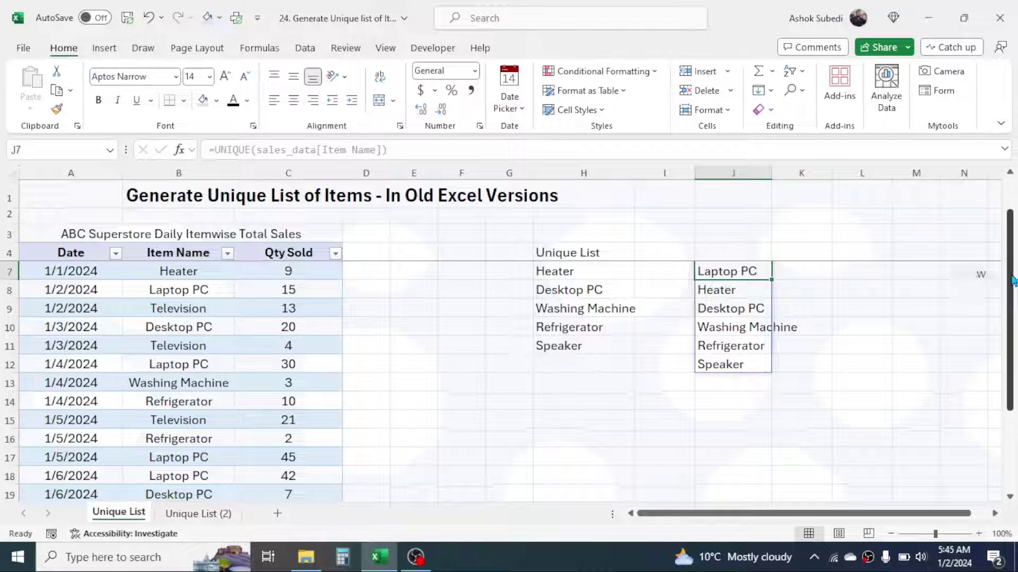
{"action": "left_click_drag", "start_coordinate": [1012, 281], "coordinate": [1012, 249]}
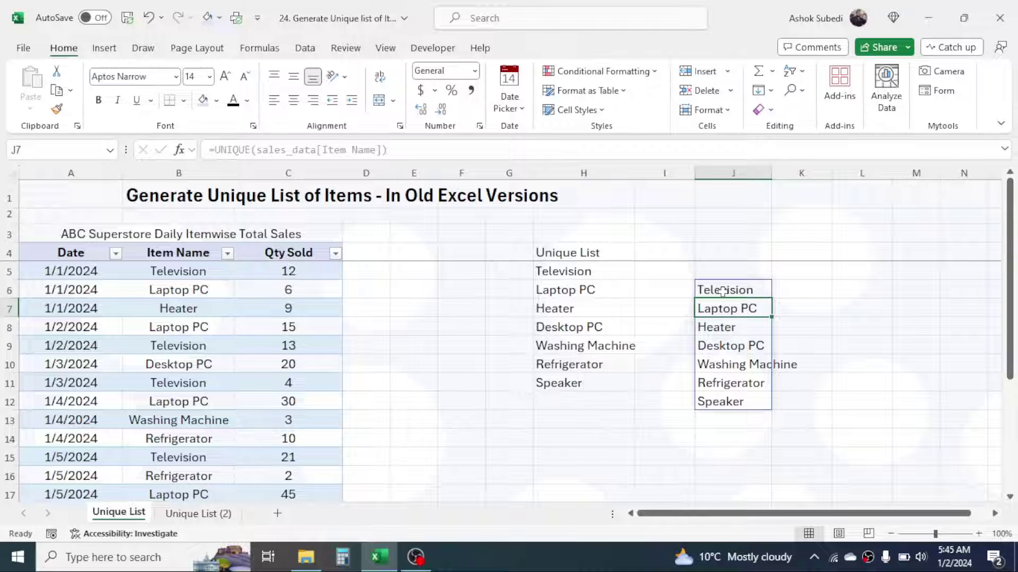
Step: Clear the UNIQUE results from J6:J12 and inspect the Unique List formulas in H5 and H8
{"action": "left_click_drag", "start_coordinate": [726, 287], "coordinate": [711, 397]}
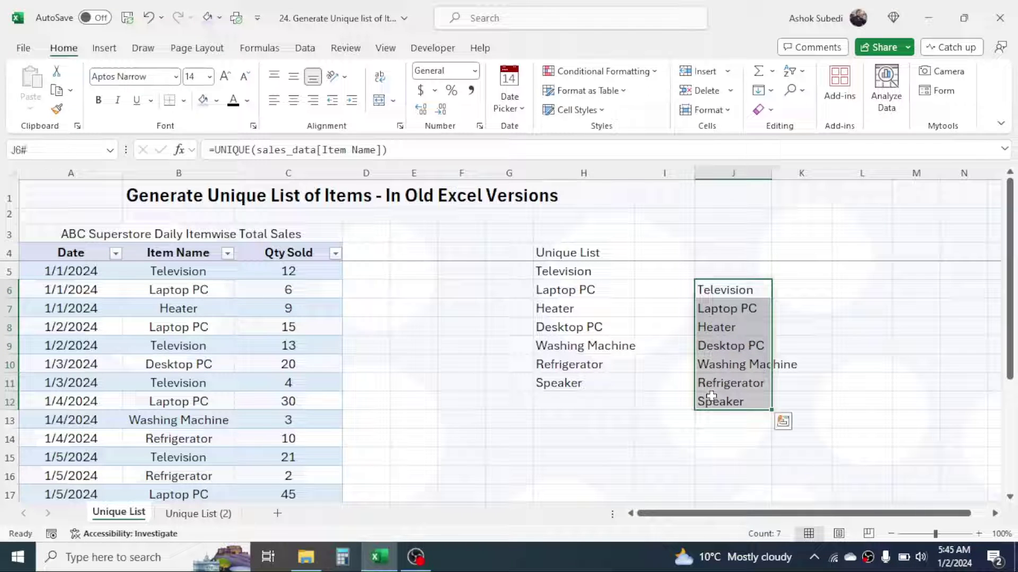
{"action": "key", "text": "Delete"}
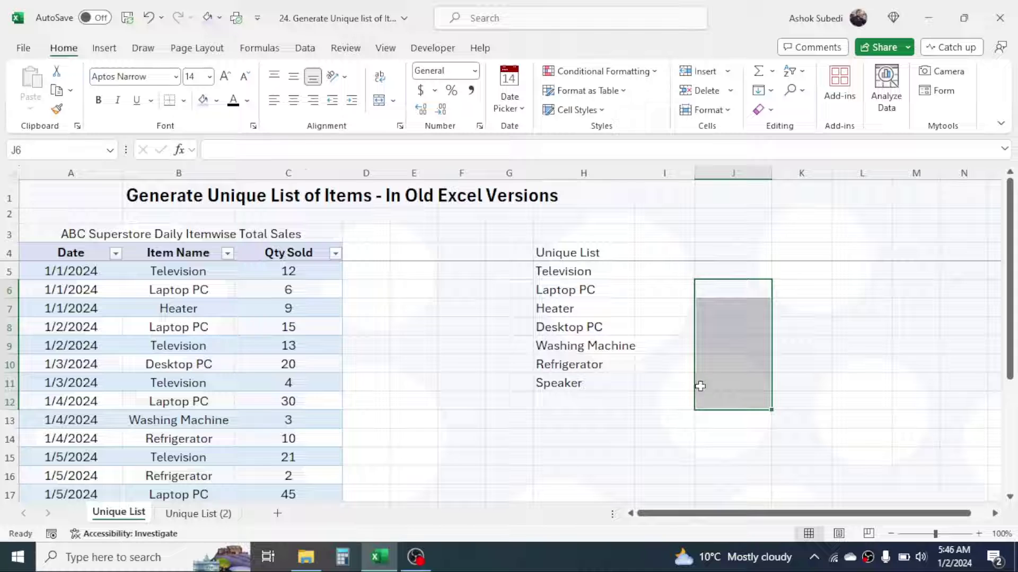
{"action": "left_click", "coordinate": [595, 271]}
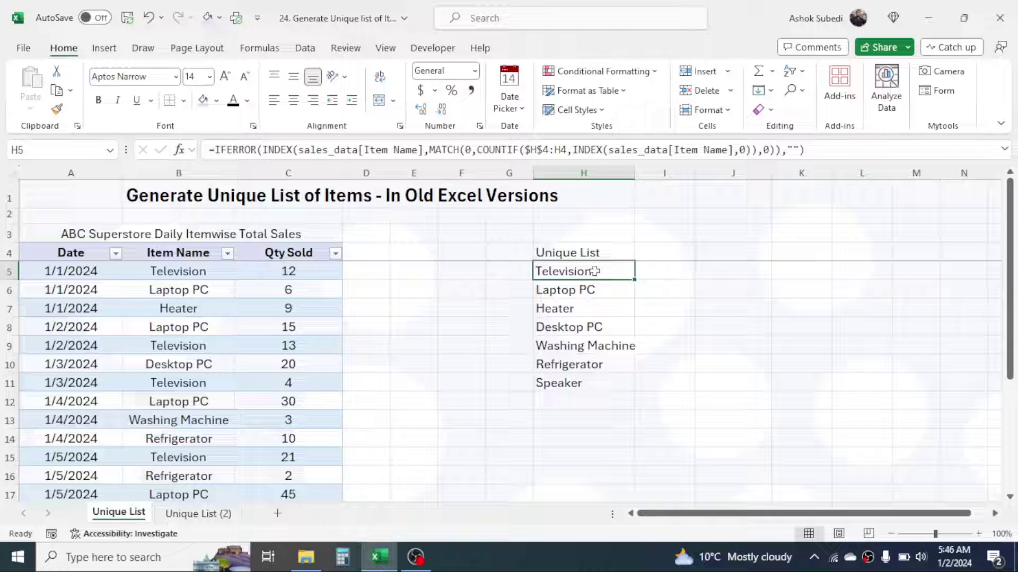
{"action": "left_click", "coordinate": [573, 323]}
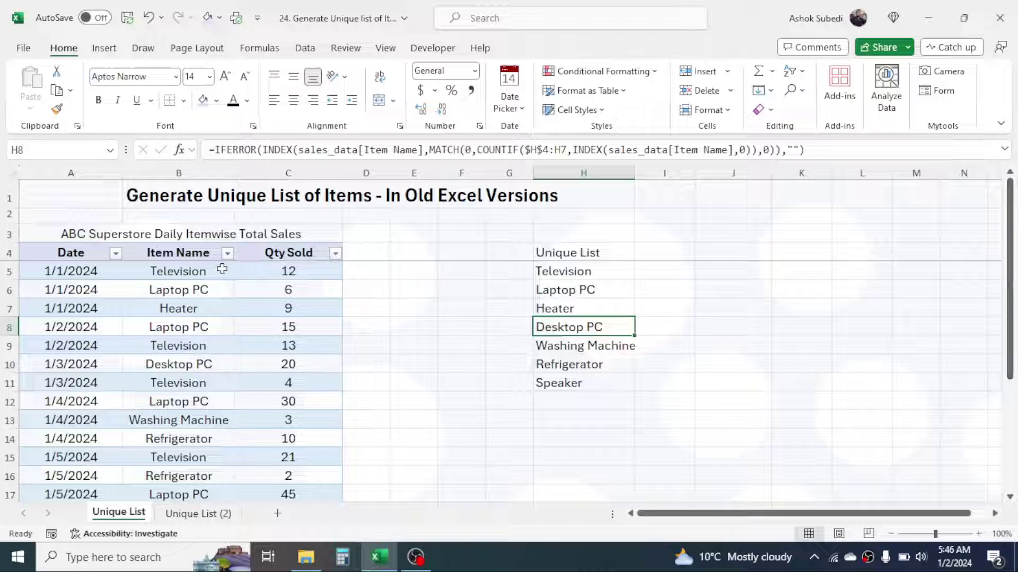
{"action": "left_click", "coordinate": [197, 271]}
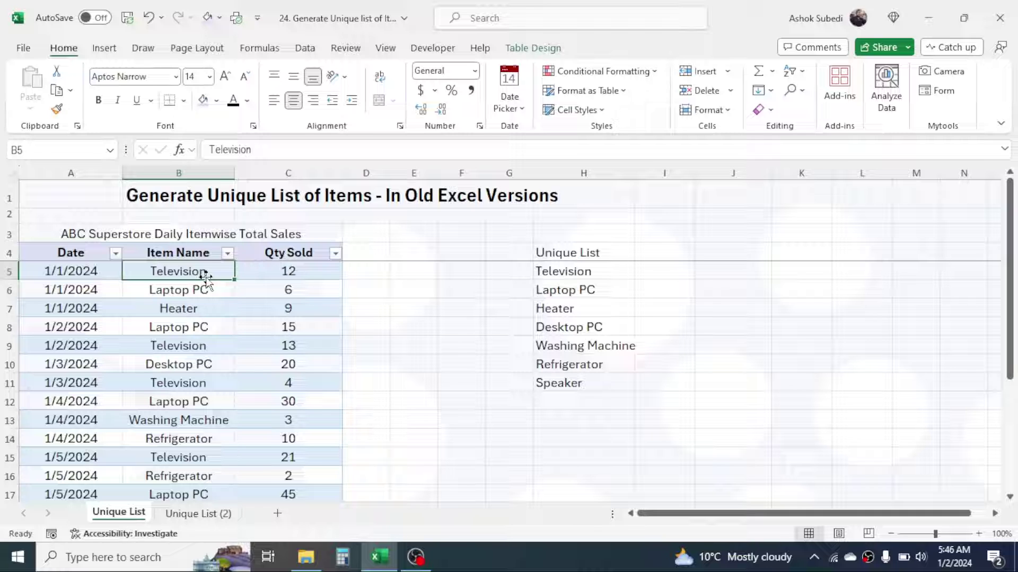
{"action": "key", "text": "shift+Down"}
{"action": "key", "text": "ctrl+q"}
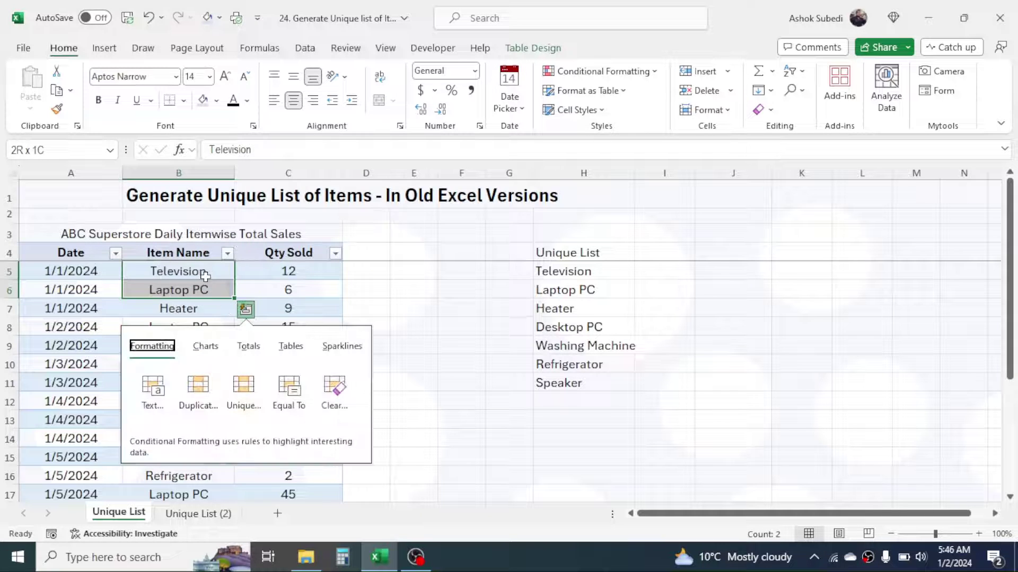
Step: Copy all entries of the Item Name column, starting at B5, and paste them into column J from J6
{"action": "left_click", "coordinate": [187, 268]}
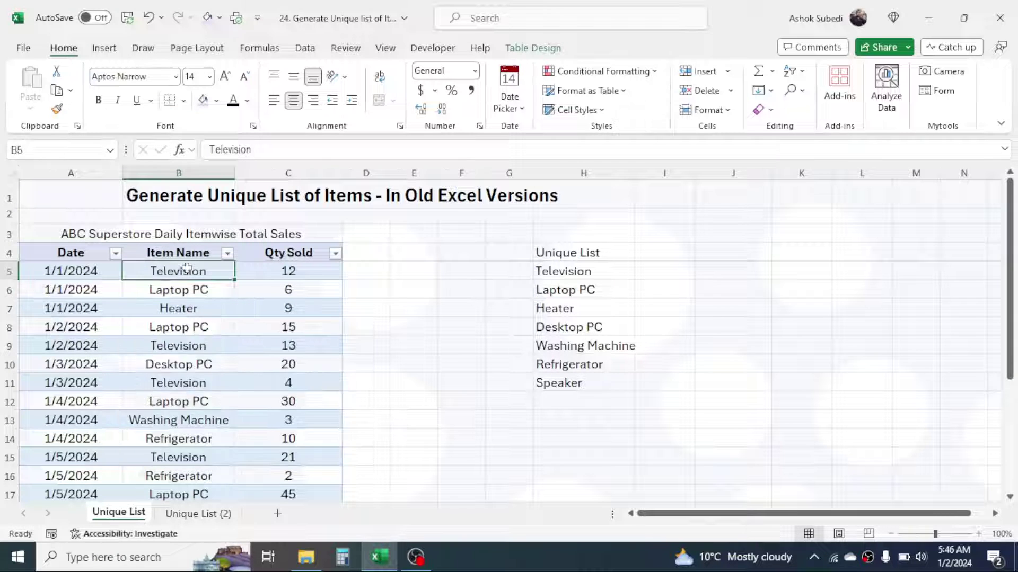
{"action": "key", "text": "ctrl+shift+Down"}
{"action": "key", "text": "ctrl+c"}
{"action": "left_click_drag", "start_coordinate": [1010, 368], "coordinate": [1010, 350]}
{"action": "left_click", "coordinate": [740, 290]}
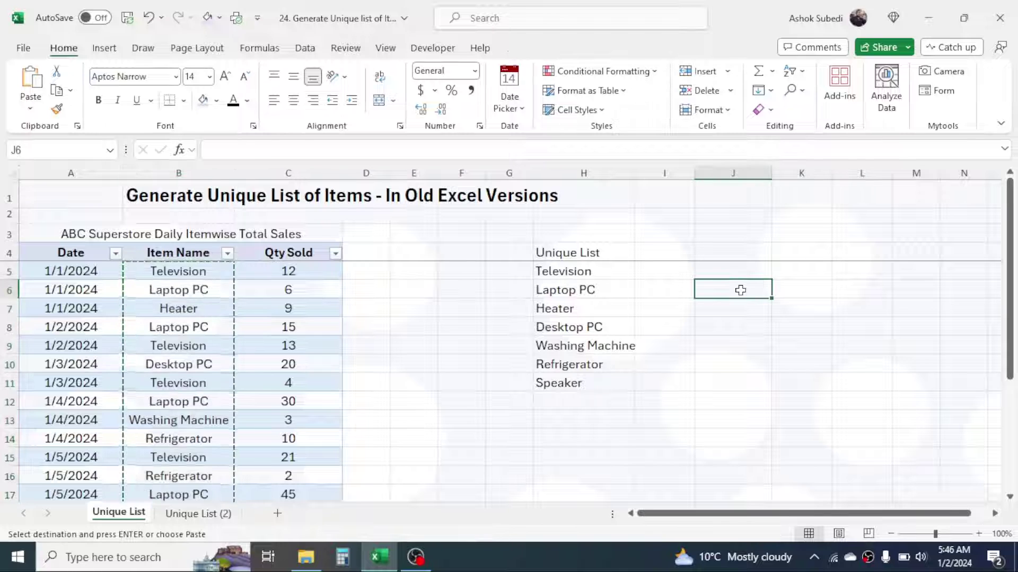
{"action": "key", "text": "ctrl+v"}
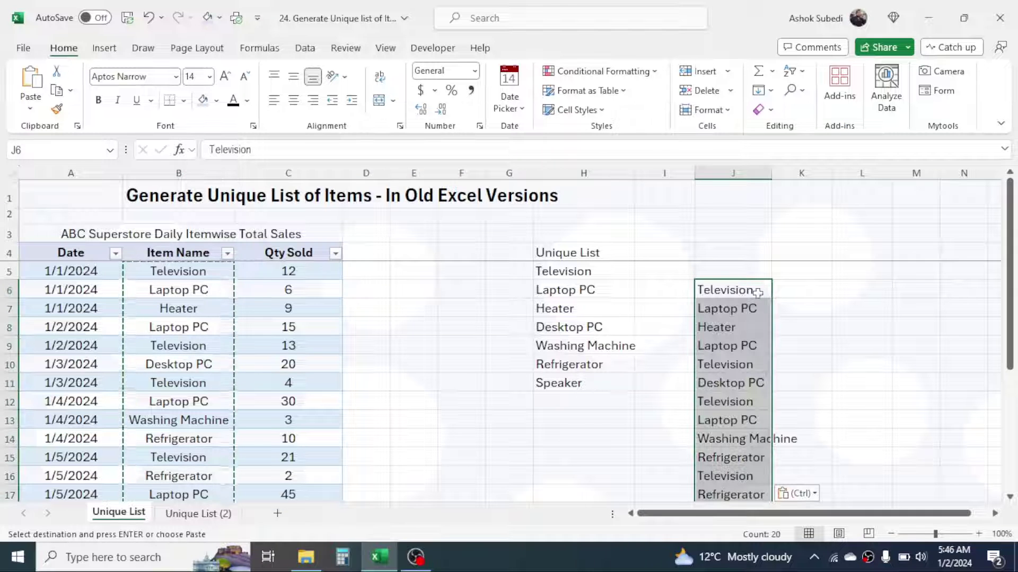
Step: Remove the duplicates from the pasted item names in column J, treating the data as having no headers
{"action": "mouse_move", "coordinate": [1012, 209]}
{"action": "left_mouse_down"}
{"action": "mouse_move", "coordinate": [1015, 323]}
{"action": "mouse_move", "coordinate": [1012, 212]}
{"action": "left_mouse_up"}
{"action": "left_click", "coordinate": [317, 51]}
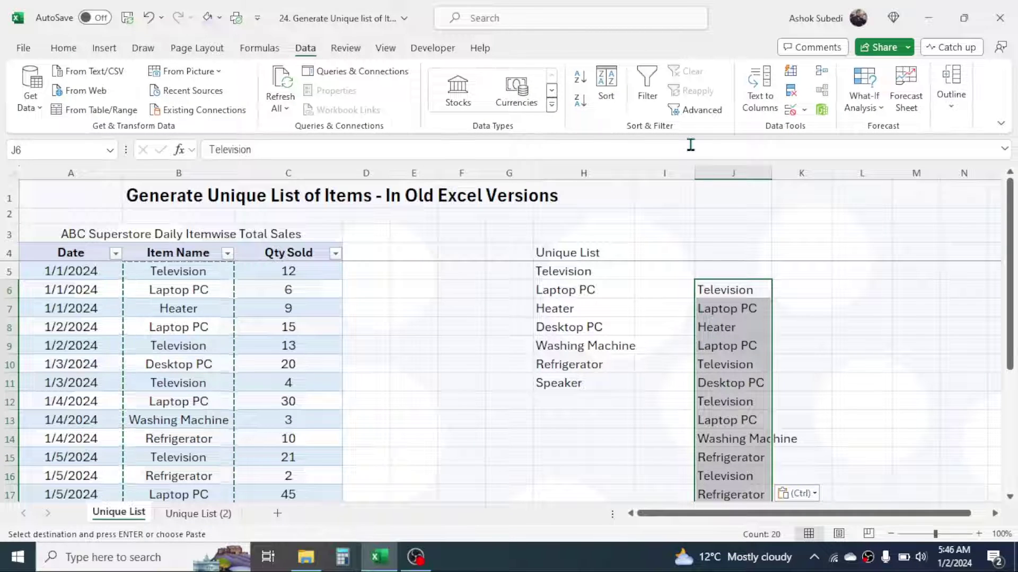
{"action": "left_click", "coordinate": [791, 94]}
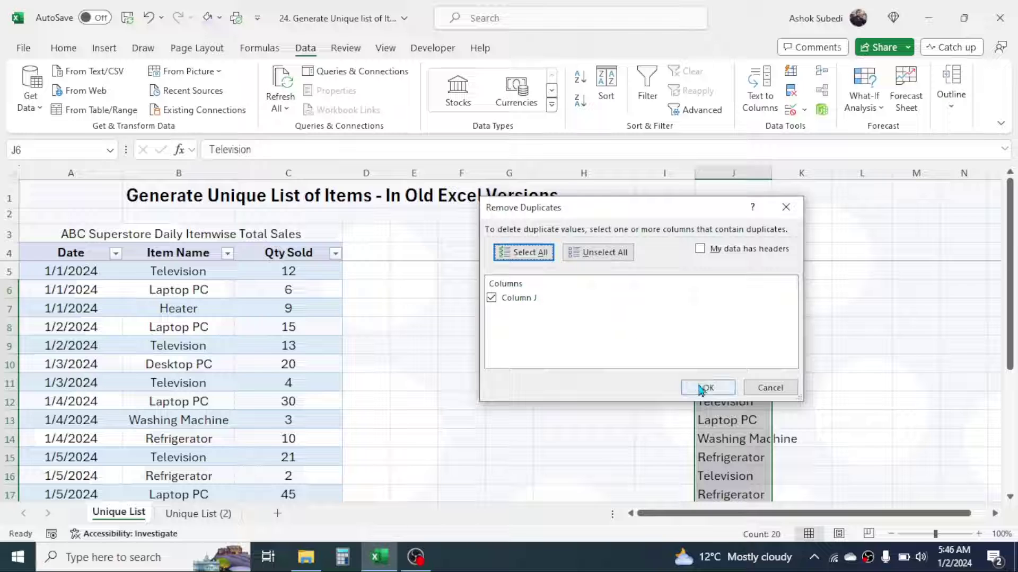
{"action": "left_click", "coordinate": [706, 390]}
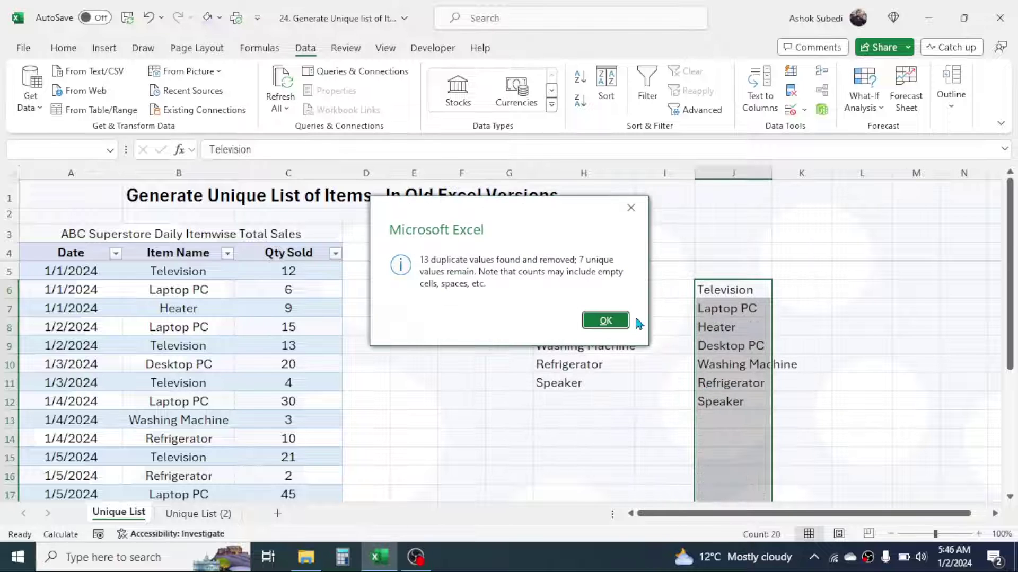
{"action": "left_click", "coordinate": [611, 313]}
Step: Delete the deduplicated list in J6:J12 and display the Unique List formula in H5
{"action": "left_click", "coordinate": [712, 304]}
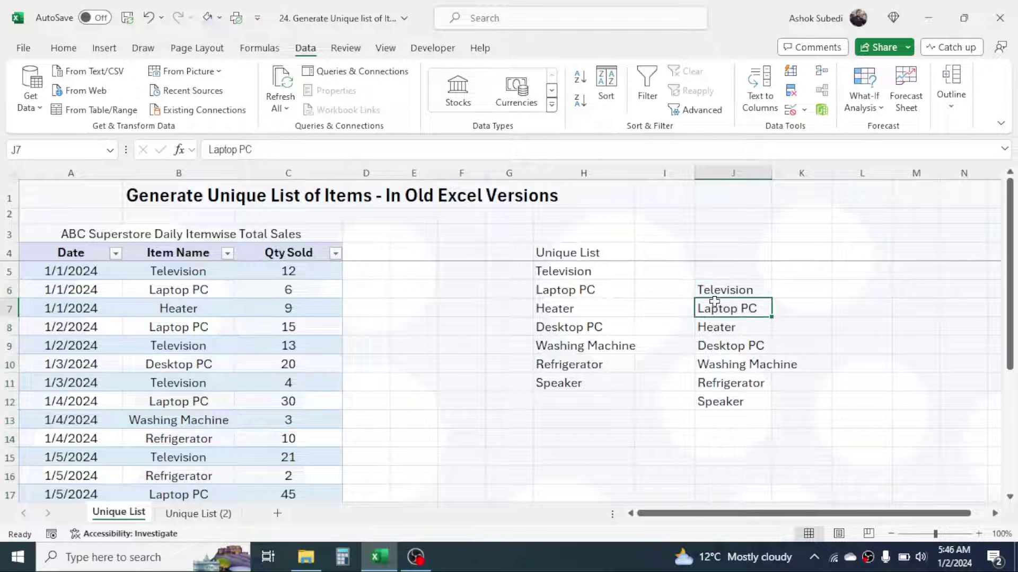
{"action": "left_click", "coordinate": [730, 296]}
{"action": "left_click_drag", "start_coordinate": [730, 297], "coordinate": [711, 401]}
{"action": "left_click_drag", "start_coordinate": [720, 338], "coordinate": [716, 404]}
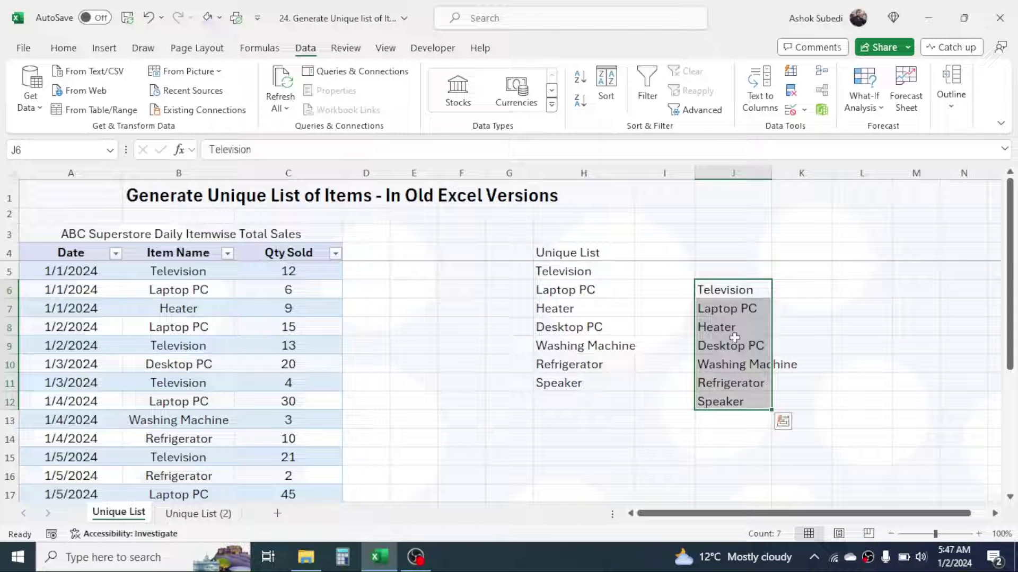
{"action": "key", "text": "Delete"}
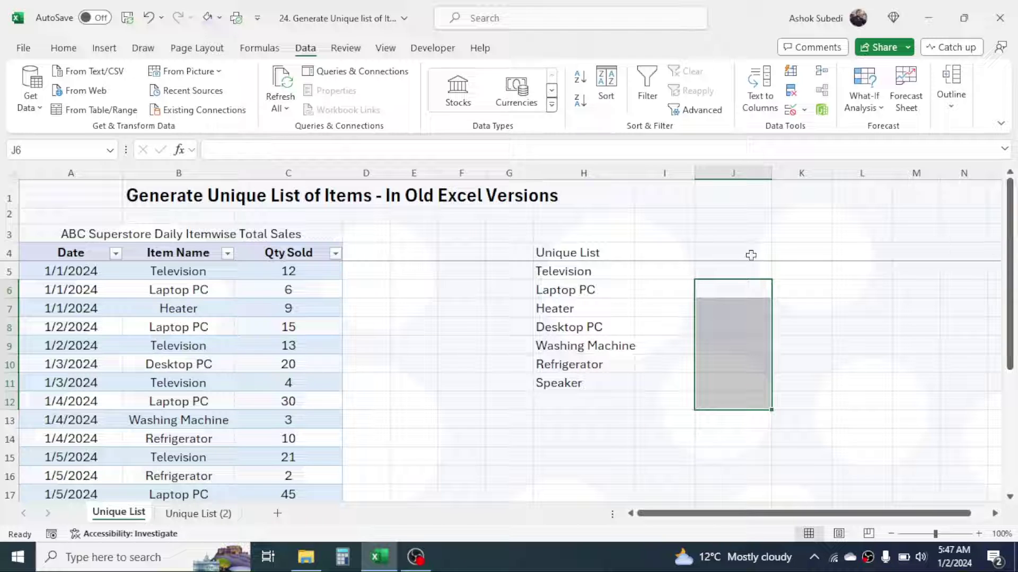
{"action": "left_click", "coordinate": [565, 273]}
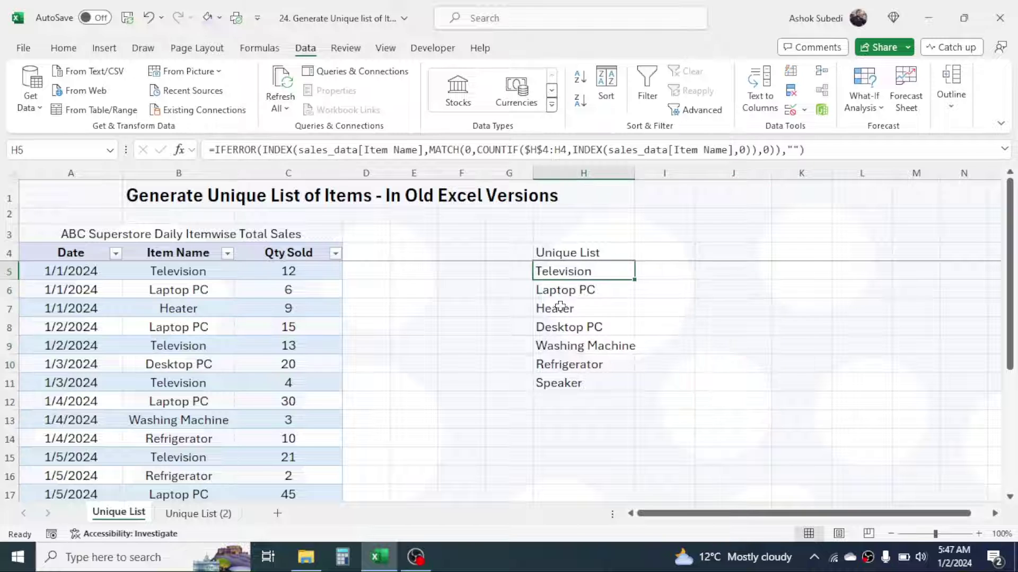
Step: On the Unique List (2) sheet, convert the sales data in A4:C23 into a table with headers
{"action": "left_click", "coordinate": [207, 515]}
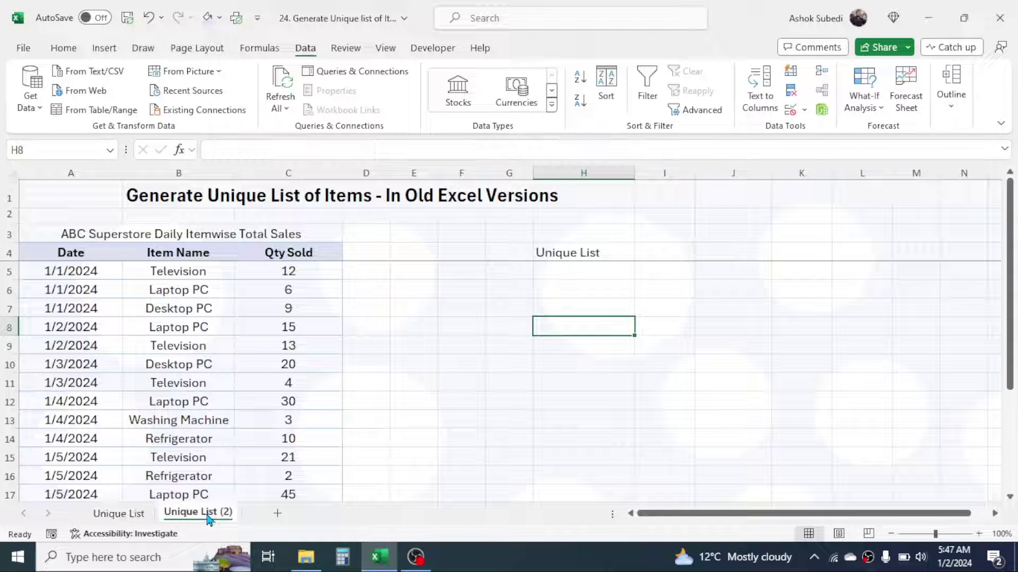
{"action": "left_click", "coordinate": [567, 272]}
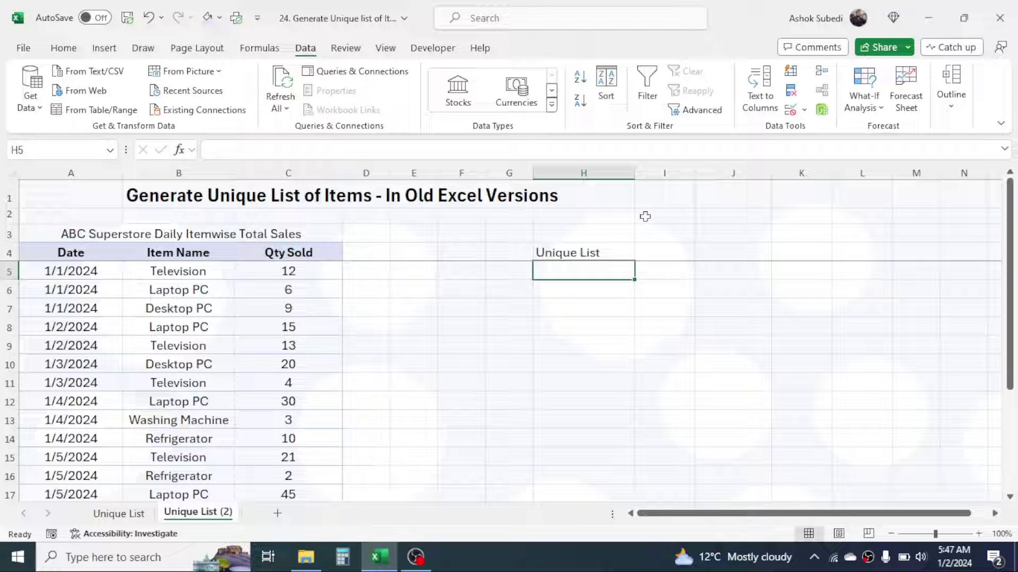
{"action": "mouse_move", "coordinate": [1010, 281]}
{"action": "left_mouse_down"}
{"action": "mouse_move", "coordinate": [1010, 305]}
{"action": "mouse_move", "coordinate": [1010, 281]}
{"action": "left_mouse_up"}
{"action": "left_click_drag", "start_coordinate": [91, 254], "coordinate": [255, 253]}
{"action": "key", "text": "shift+Down"}
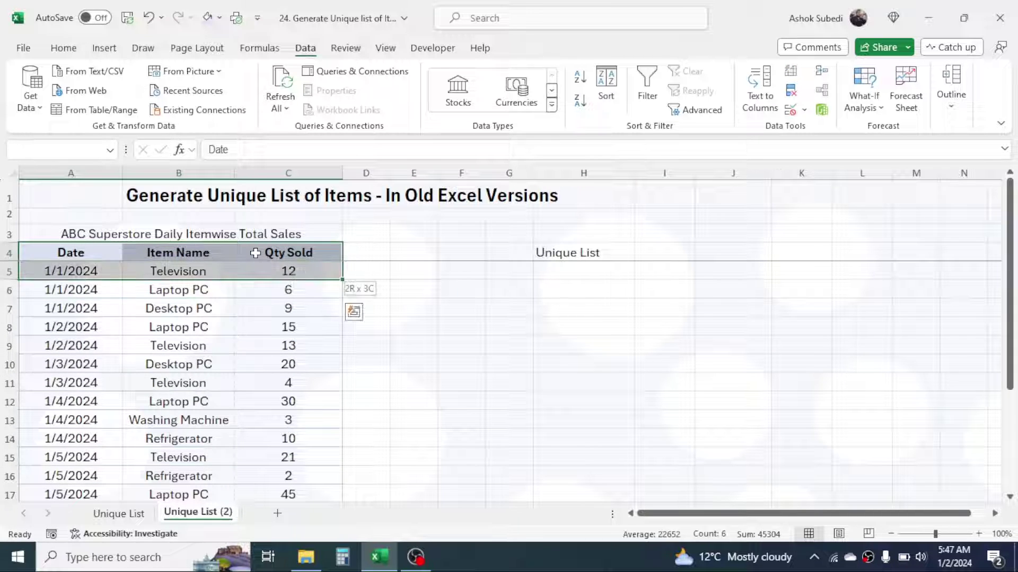
{"action": "key", "text": "shift+Down"}
{"action": "key", "text": "ctrl+shift+Down"}
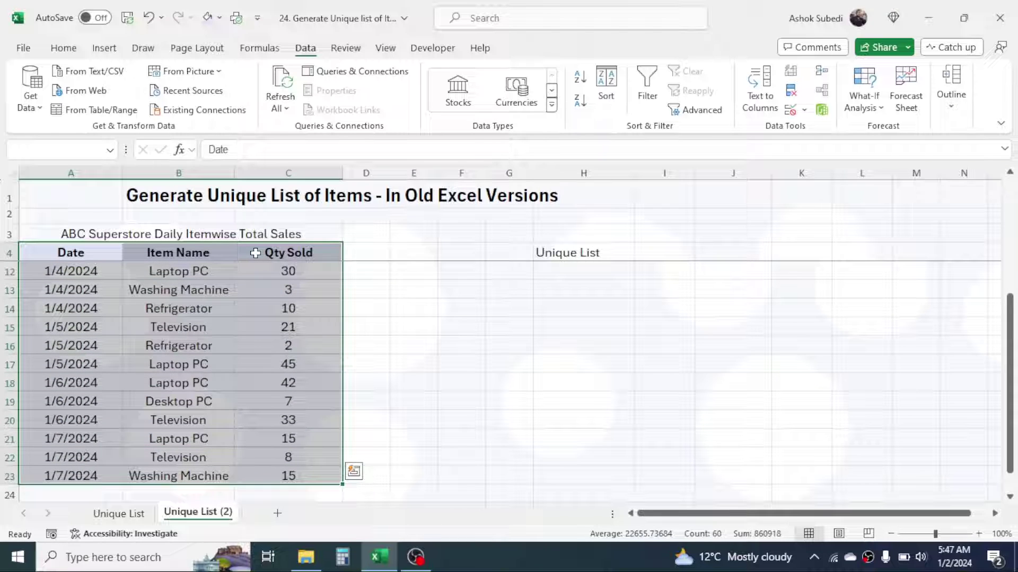
{"action": "left_click", "coordinate": [103, 49]}
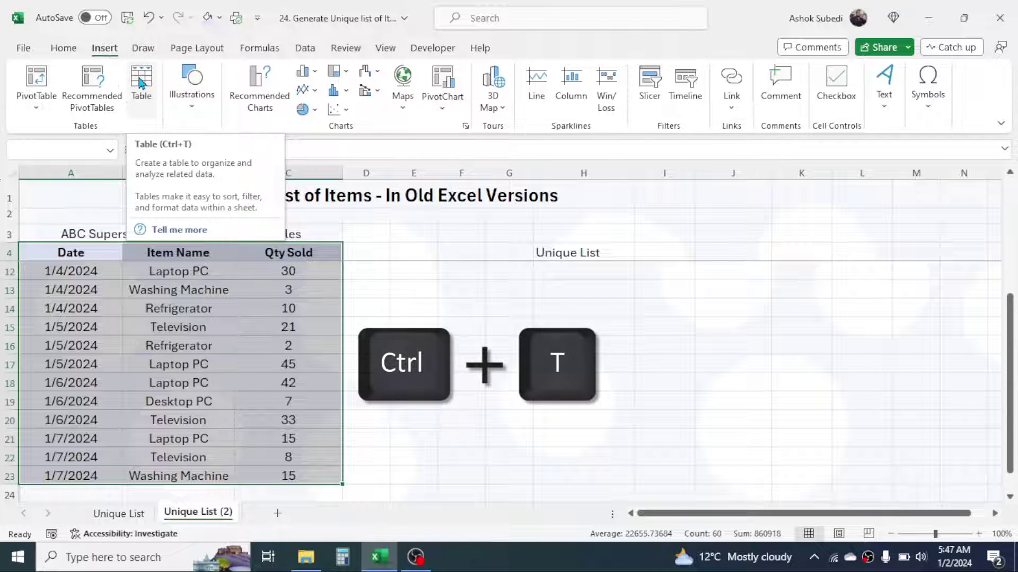
{"action": "key", "text": "ctrl+t"}
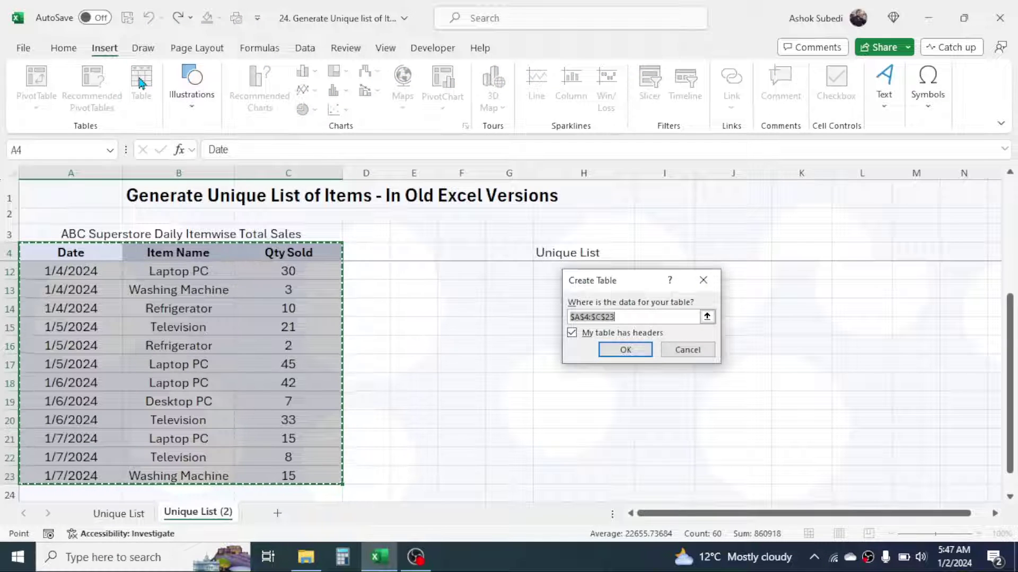
{"action": "left_click_drag", "start_coordinate": [628, 283], "coordinate": [556, 290]}
{"action": "left_click", "coordinate": [554, 356]}
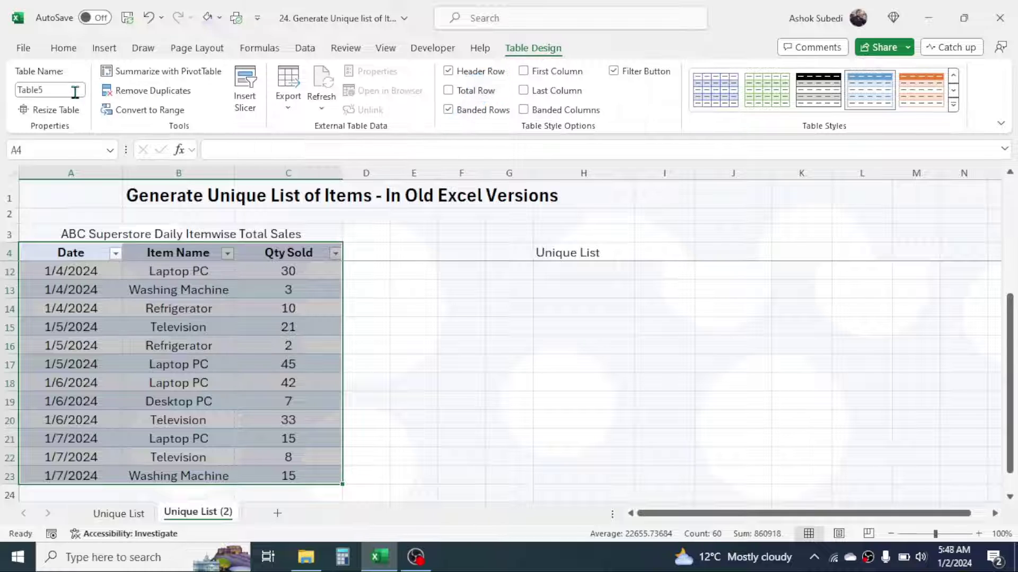
Step: Rename the new sales table as itemwisesales
{"action": "left_click", "coordinate": [58, 91]}
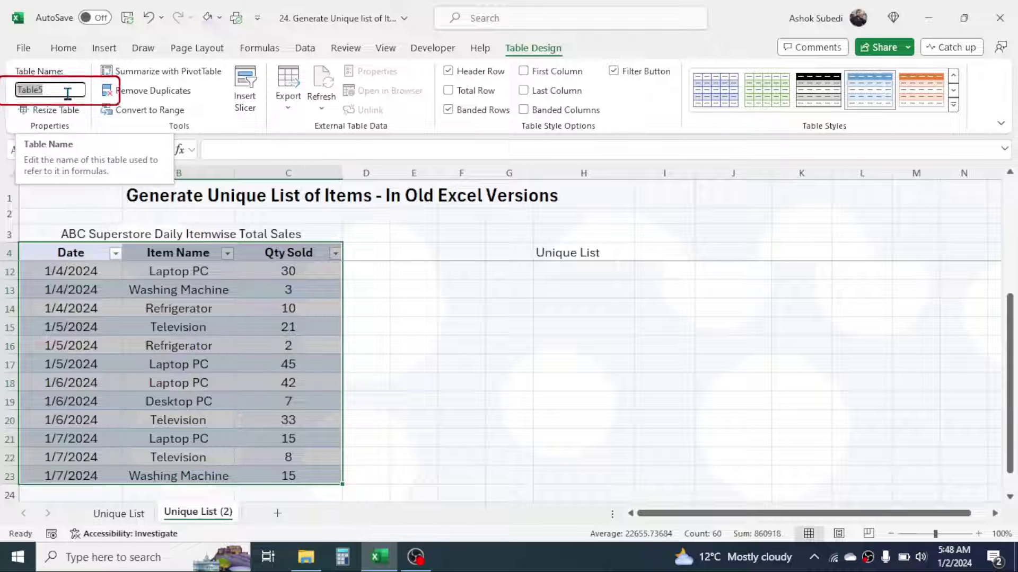
{"action": "type", "text": "itemw"}
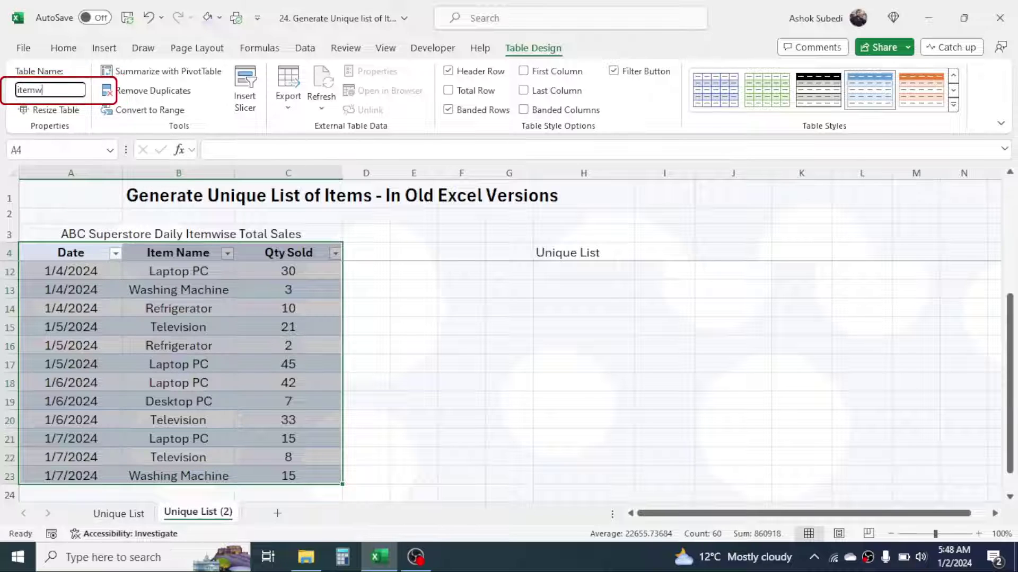
{"action": "type", "text": "isesa"}
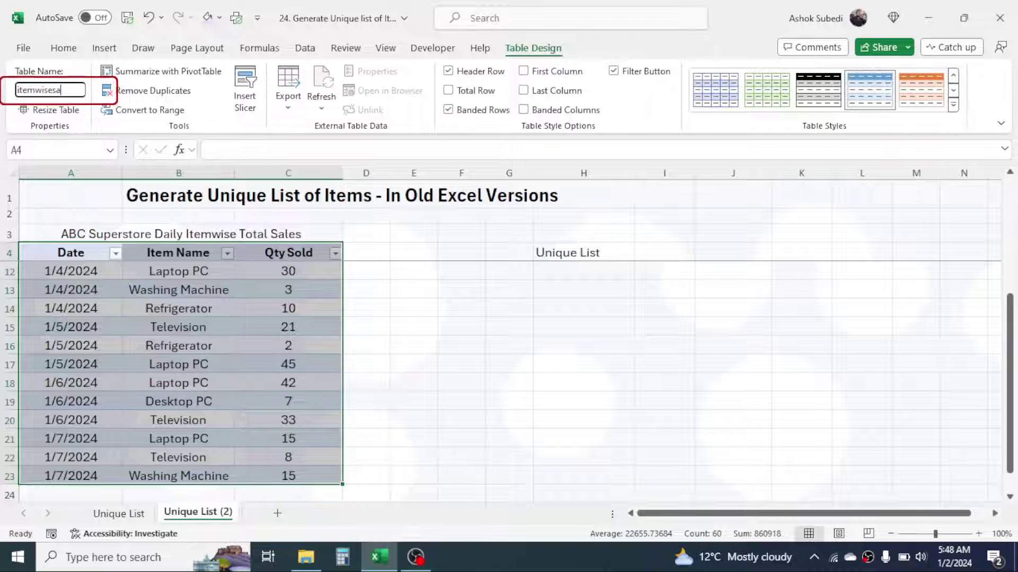
{"action": "type", "text": "les"}
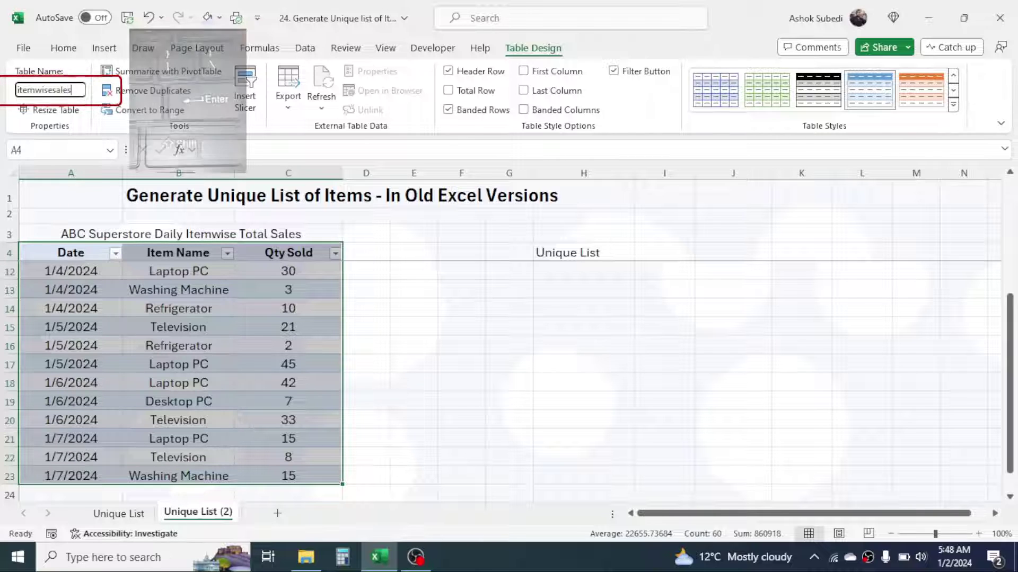
{"action": "key", "text": "Return"}
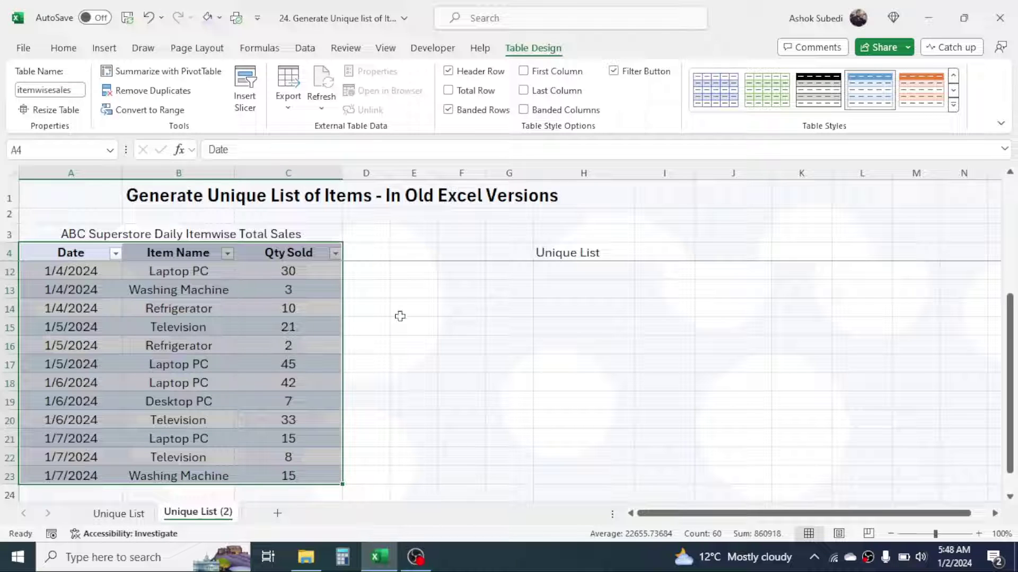
Step: Start an INDEX formula in H5 under Unique List, with itemwisesales[Item Name] as its array
{"action": "left_click_drag", "start_coordinate": [1010, 330], "coordinate": [1010, 190]}
{"action": "left_click", "coordinate": [575, 271]}
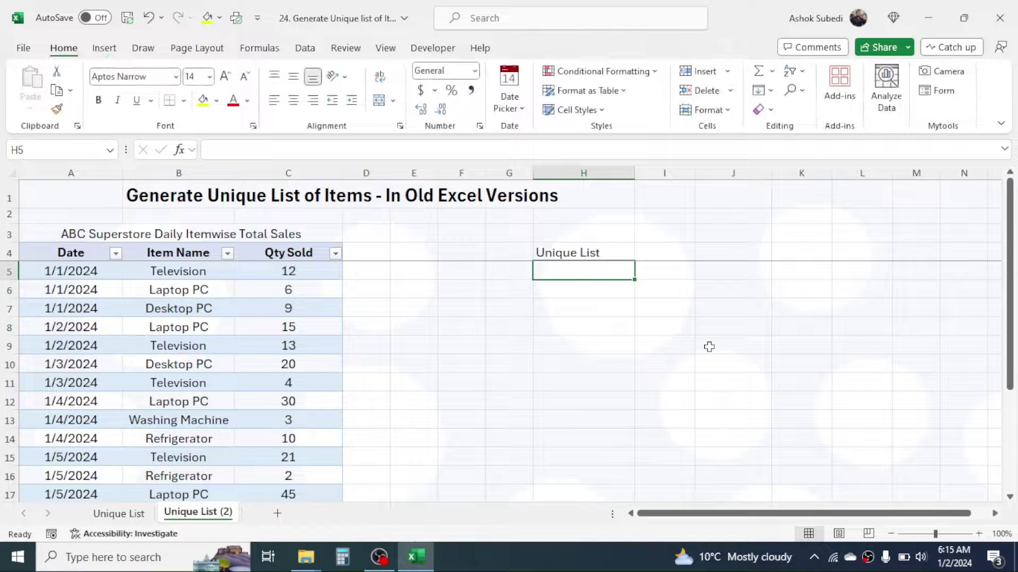
{"action": "type", "text": "="}
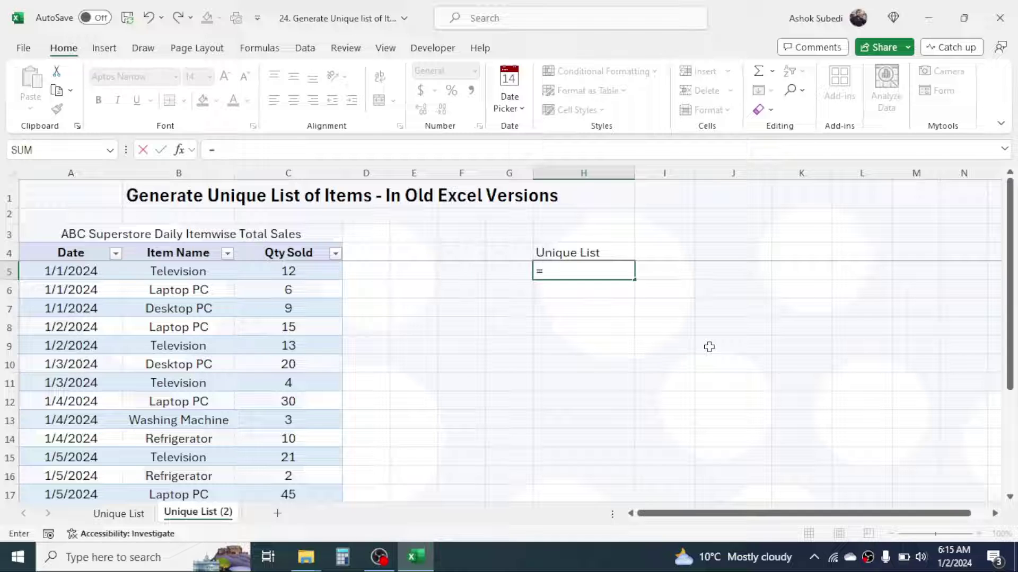
{"action": "type", "text": "INDEX("}
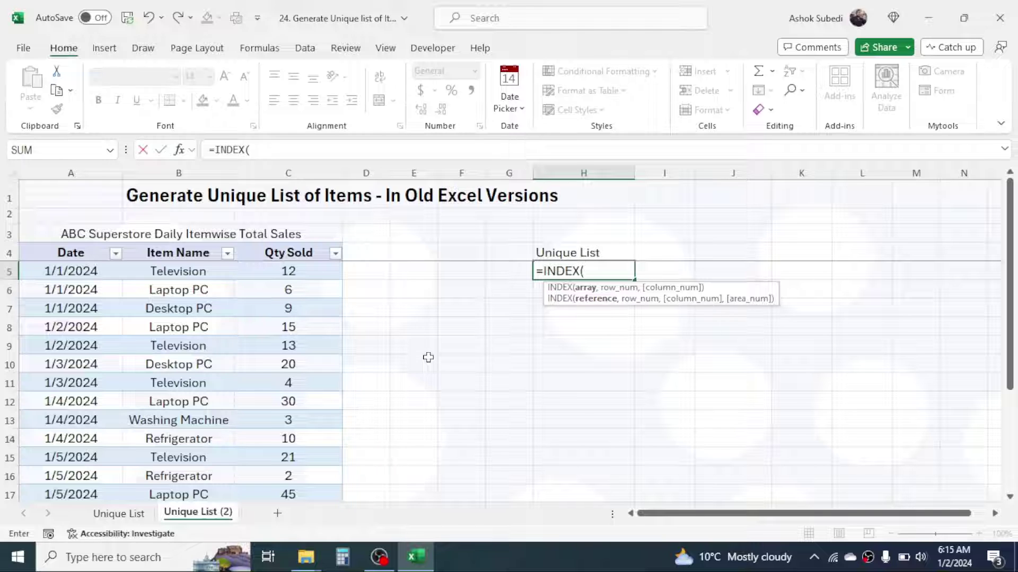
{"action": "type", "text": "it"}
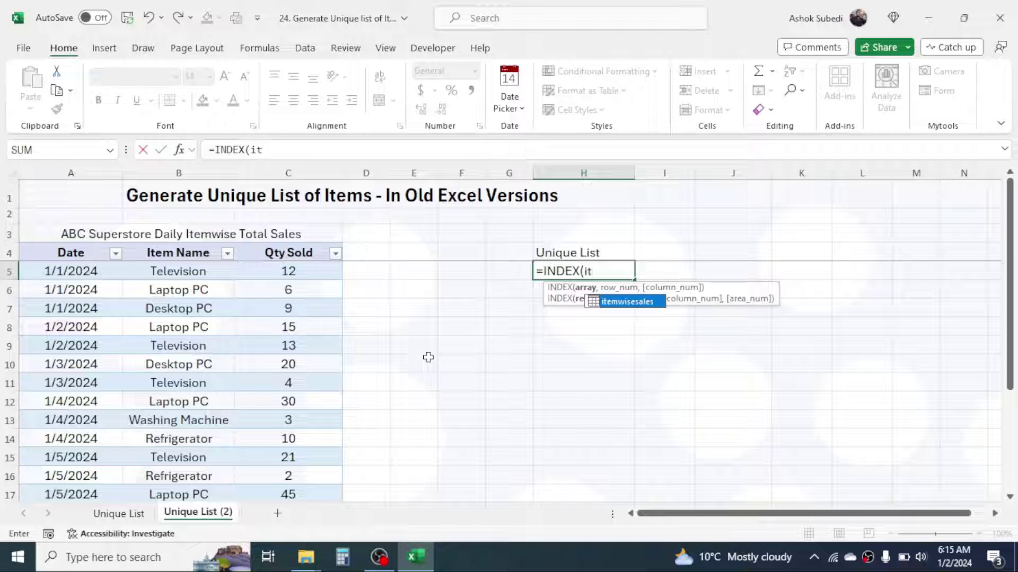
{"action": "double_click", "coordinate": [625, 302]}
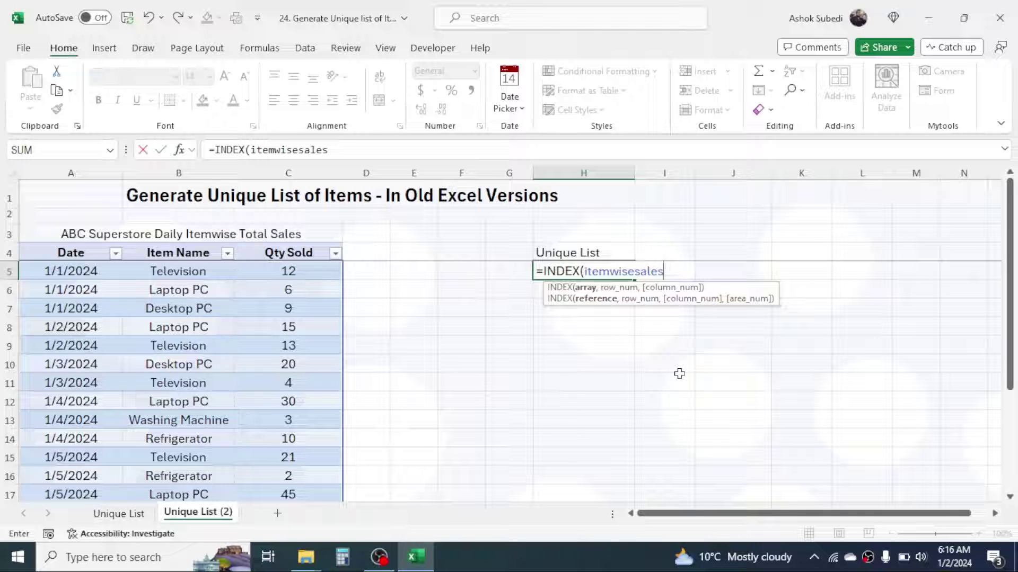
{"action": "type", "text": "["}
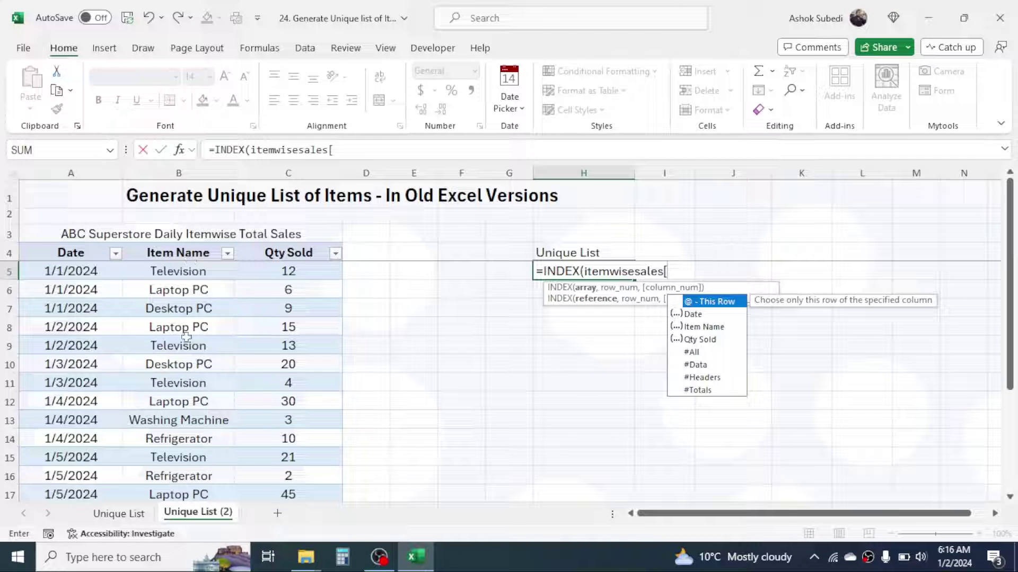
{"action": "double_click", "coordinate": [699, 327]}
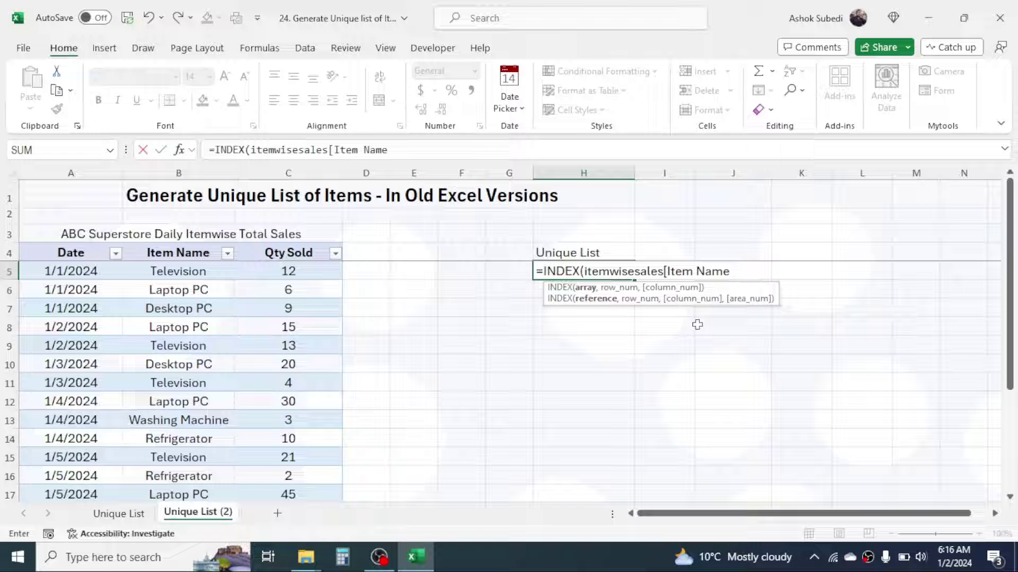
{"action": "type", "text": "]"}
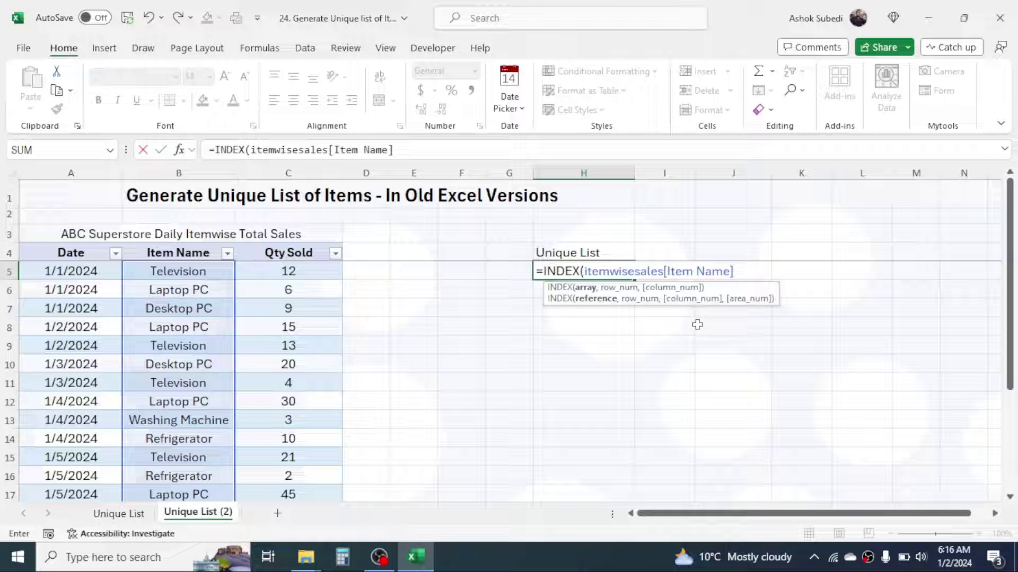
{"action": "type", "text": ","}
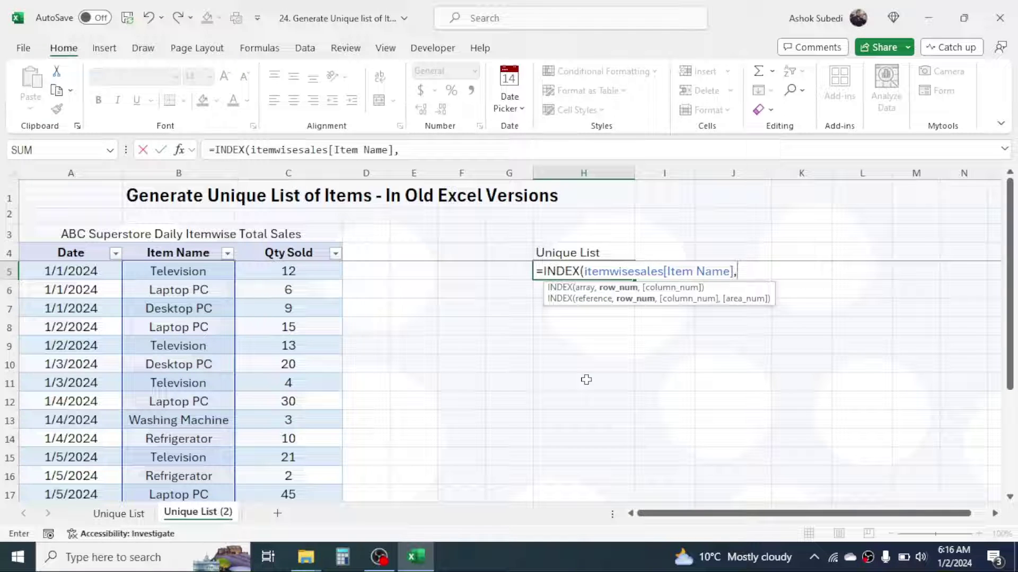
Step: Nest MATCH with lookup value 0 as the row number, using COUNTIF over the expanding range $H$4:H4 as its lookup array
{"action": "type", "text": "MATCH"}
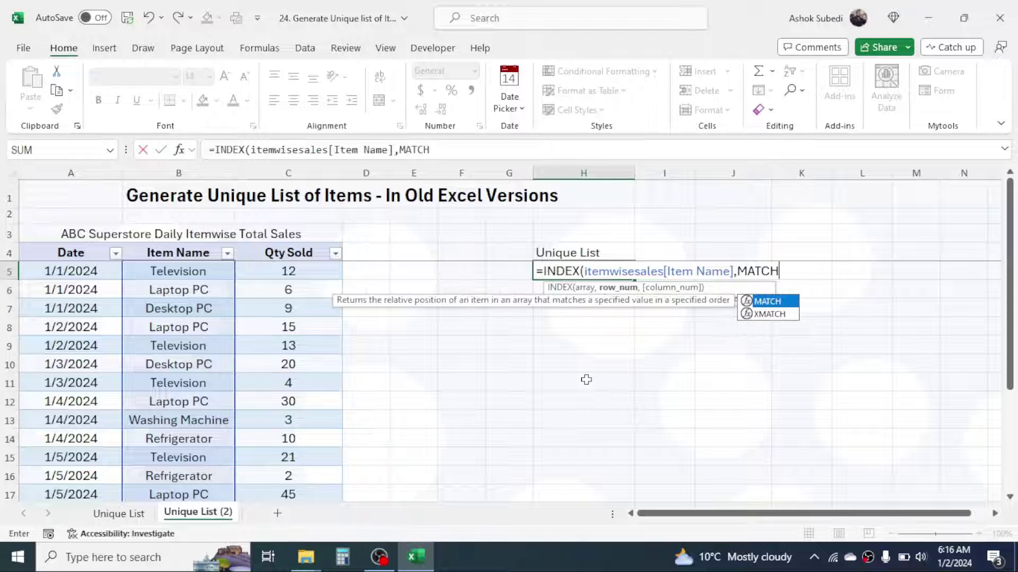
{"action": "type", "text": "("}
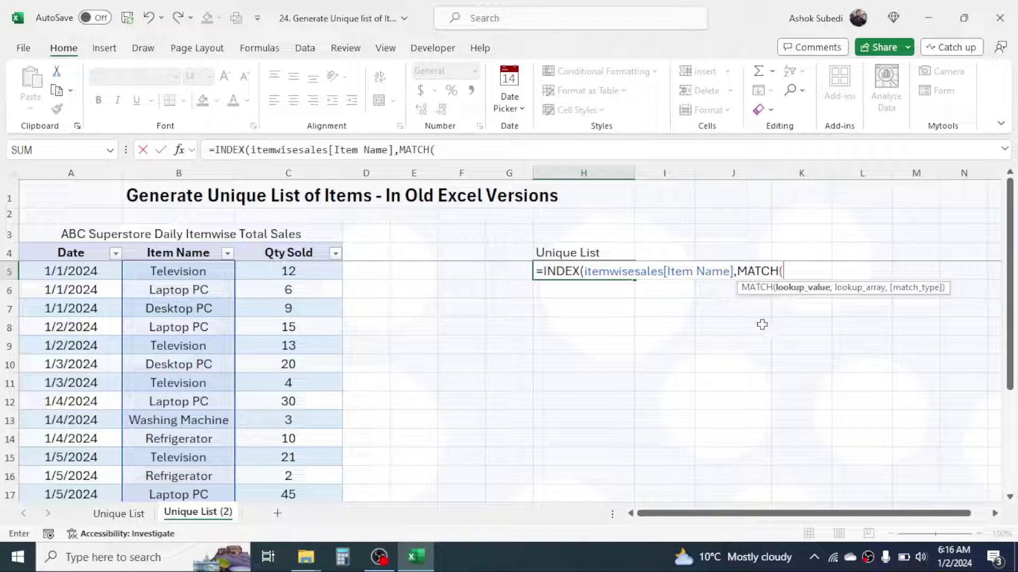
{"action": "type", "text": "0,"}
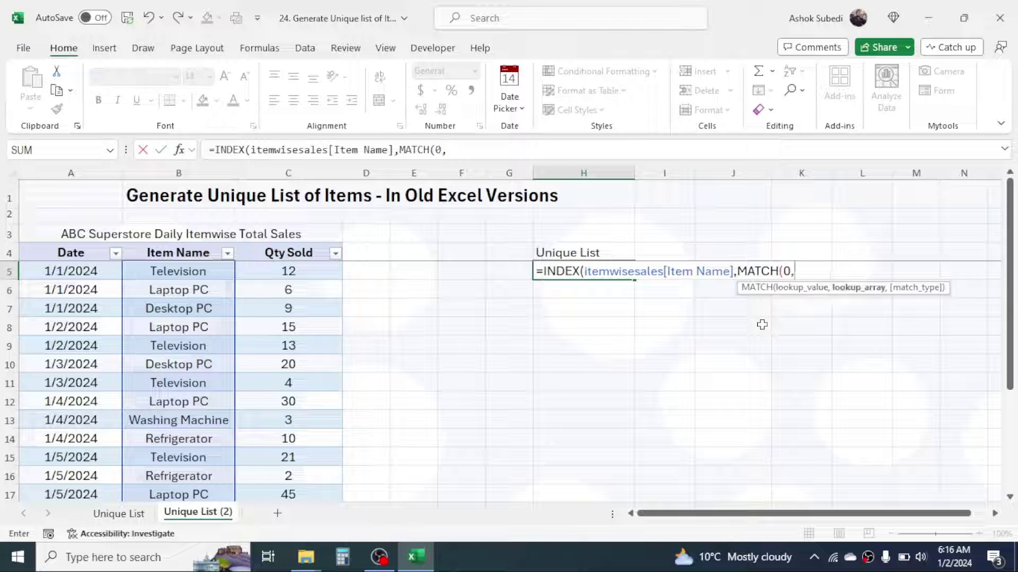
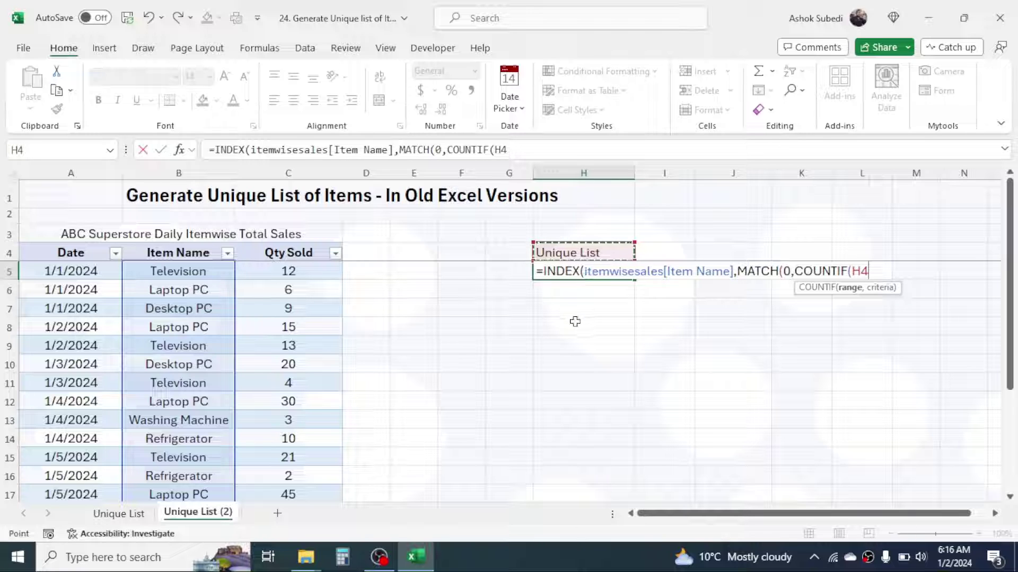
{"action": "type", "text": ":"}
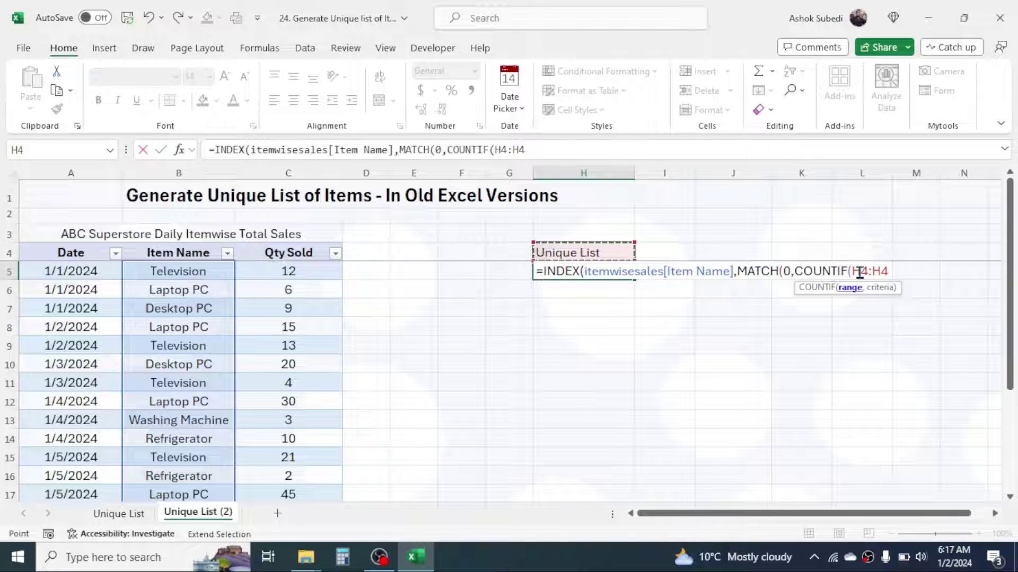
{"action": "left_click_drag", "start_coordinate": [888, 271], "coordinate": [862, 271]}
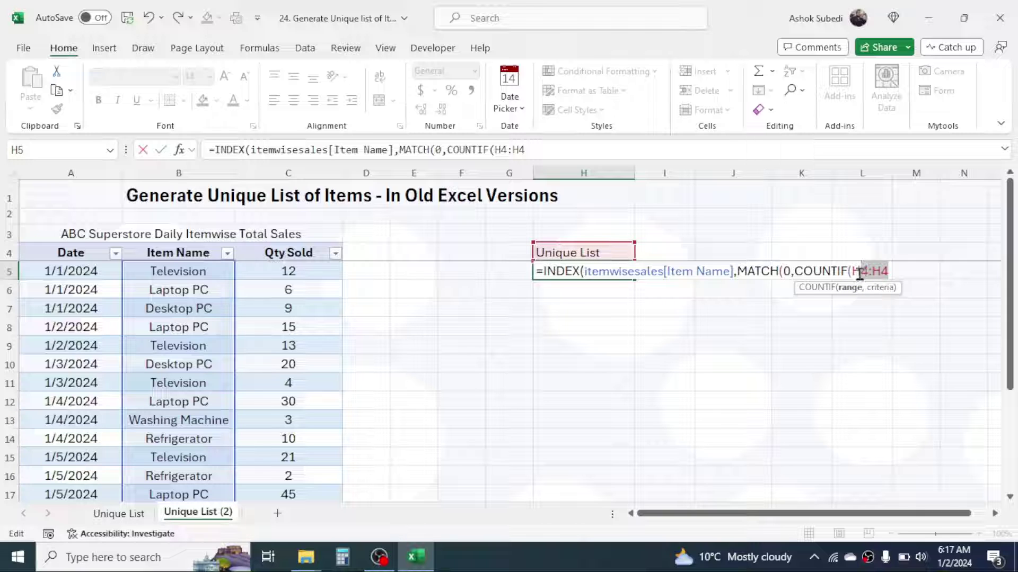
{"action": "left_click", "coordinate": [861, 270]}
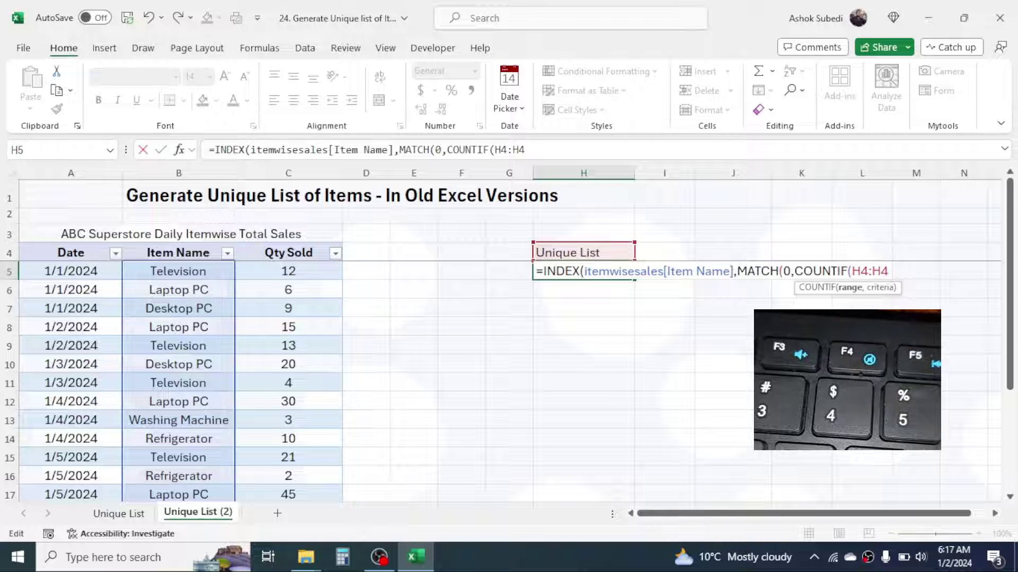
{"action": "key", "text": "F4"}
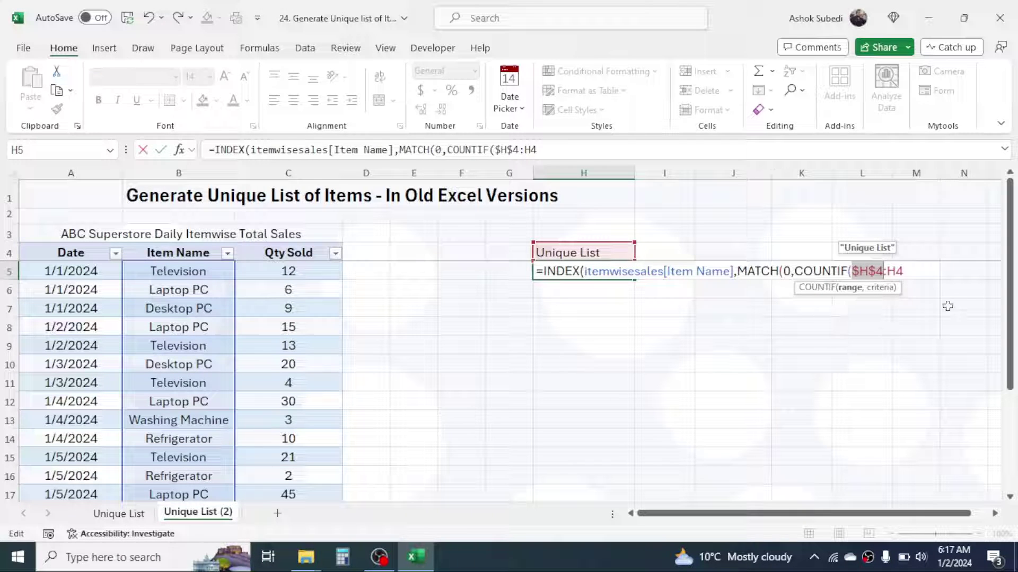
{"action": "left_click", "coordinate": [910, 271]}
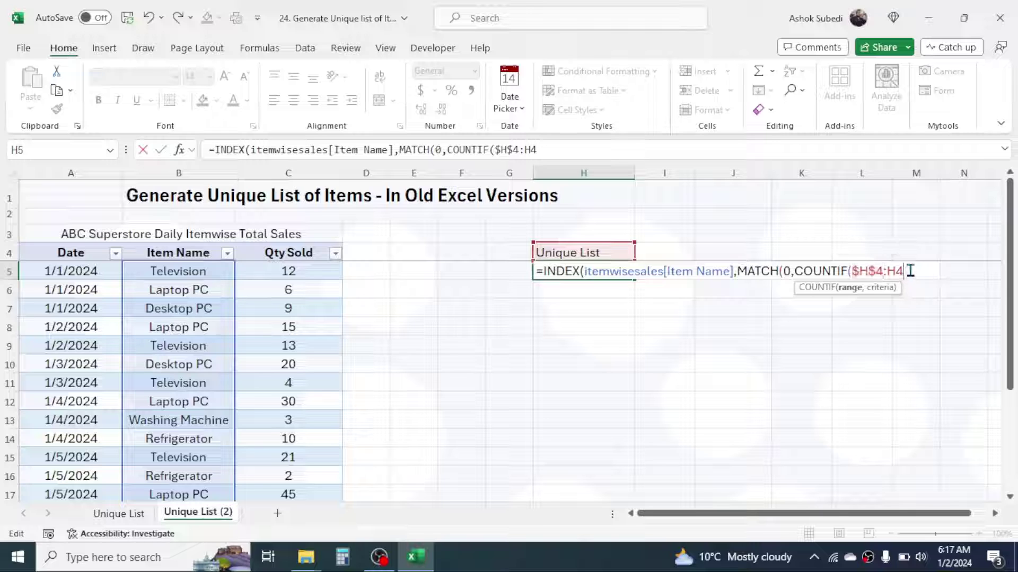
{"action": "type", "text": ":H4,"}
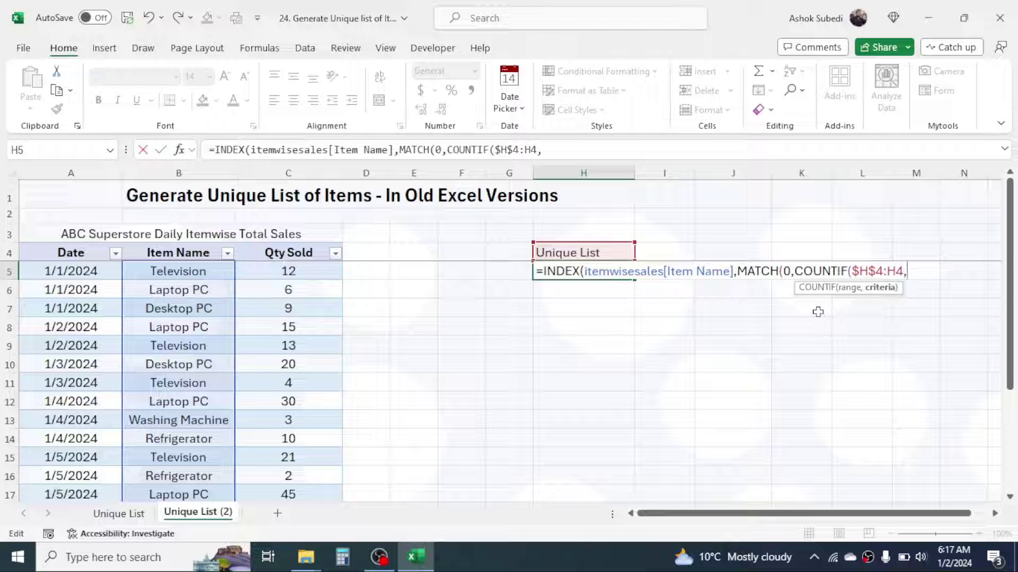
Step: Set the COUNTIF criteria to INDEX(itemwisesales[Item Name],0) and close the COUNTIF function
{"action": "type", "text": "INDEX"}
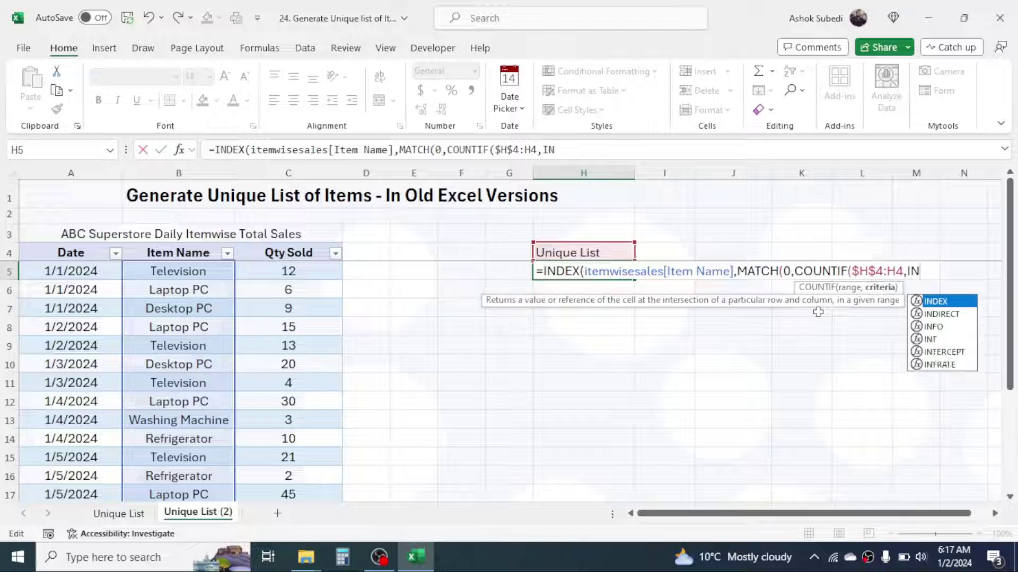
{"action": "type", "text": "("}
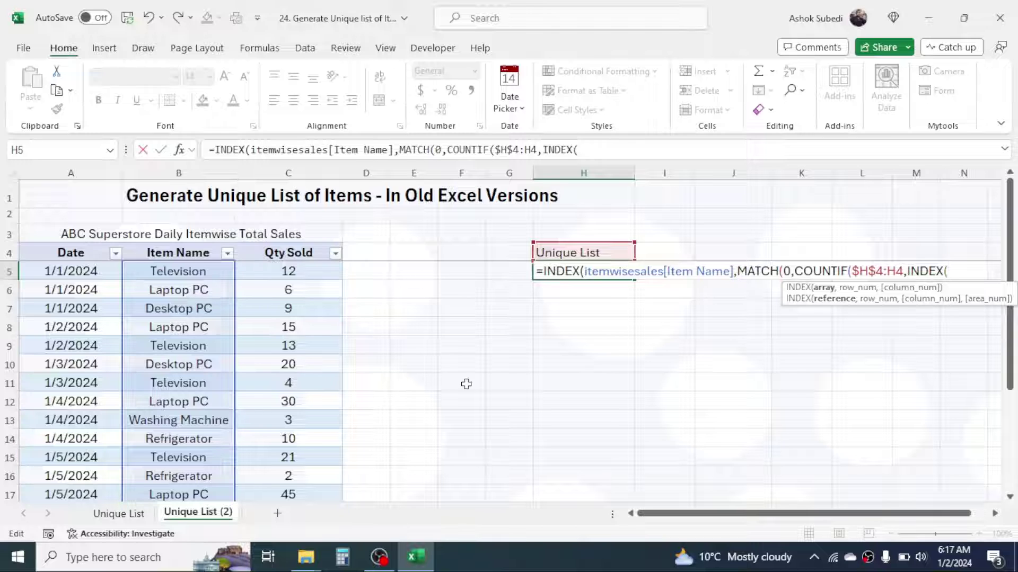
{"action": "type", "text": "item"}
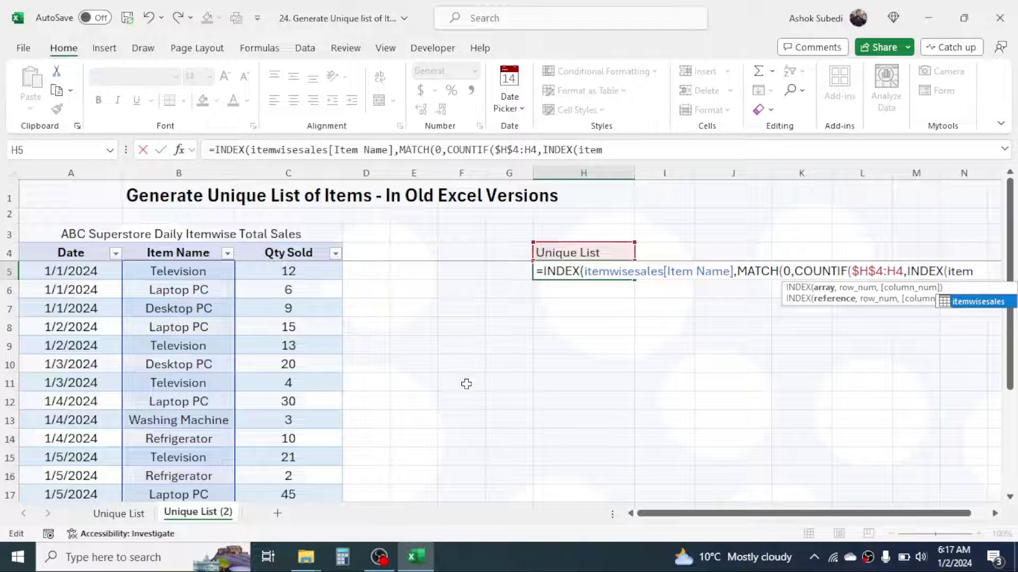
{"action": "double_click", "coordinate": [968, 305]}
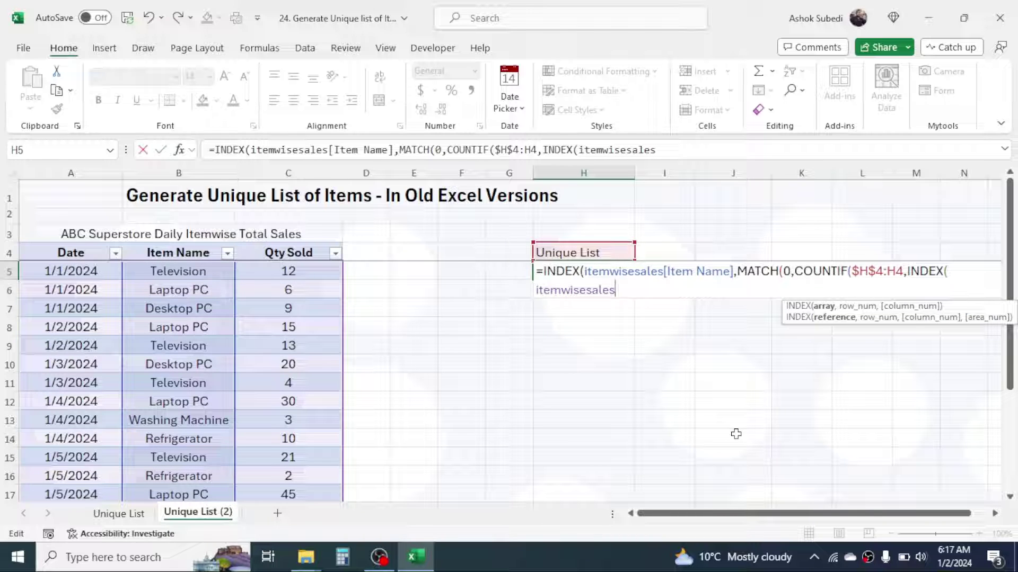
{"action": "type", "text": "["}
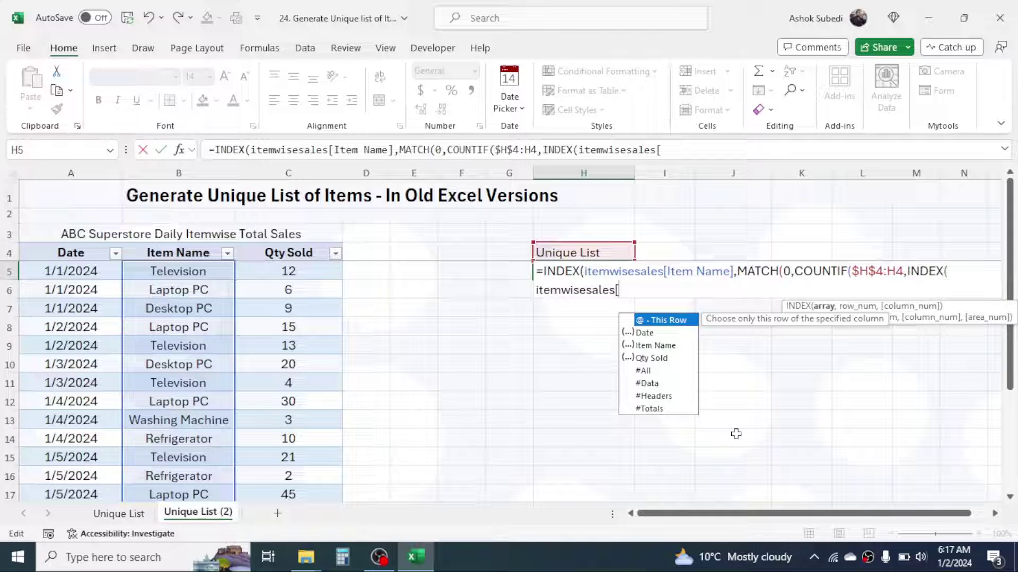
{"action": "double_click", "coordinate": [652, 345]}
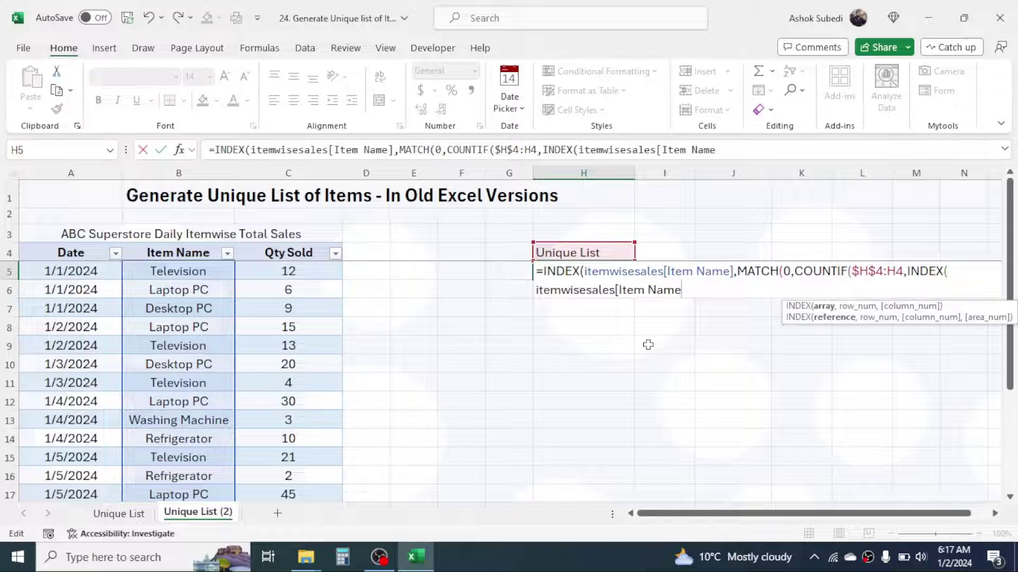
{"action": "type", "text": "]"}
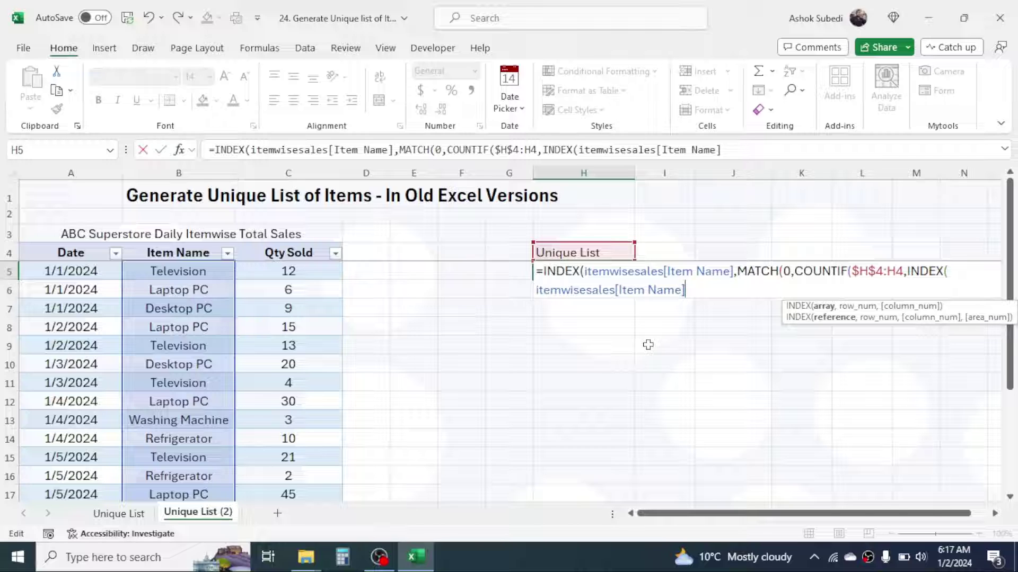
{"action": "type", "text": ","}
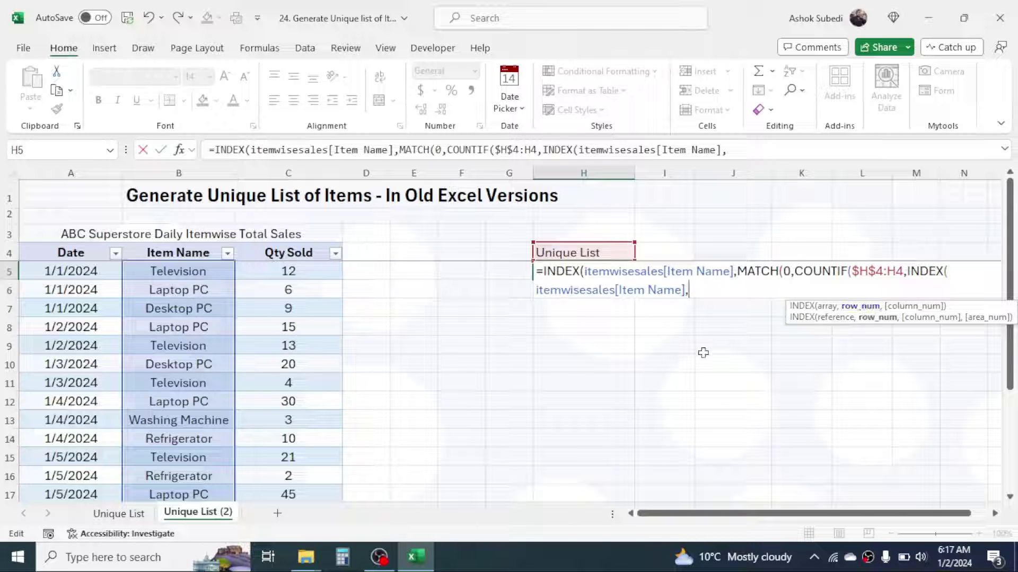
{"action": "type", "text": "0)"}
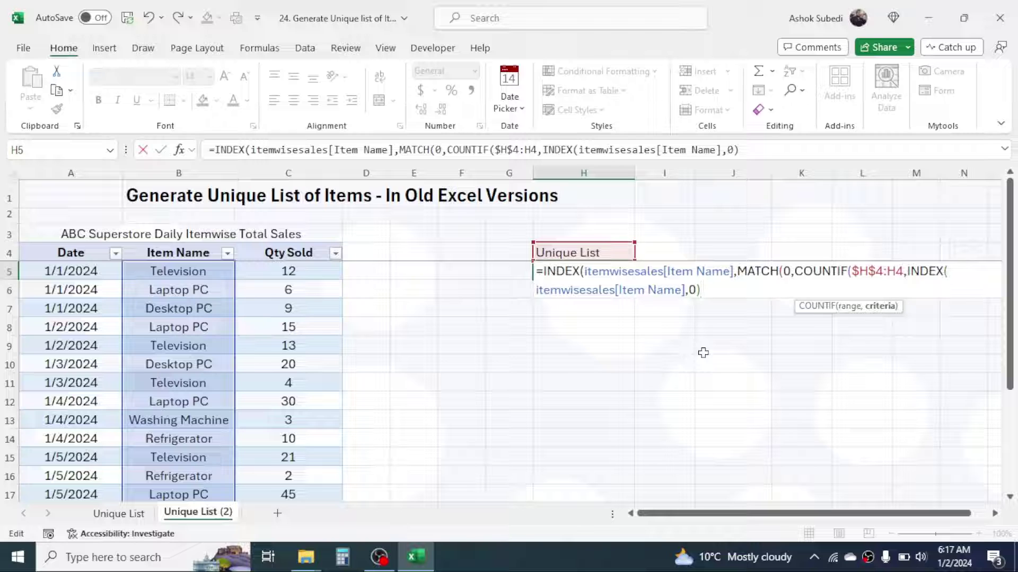
{"action": "type", "text": ")"}
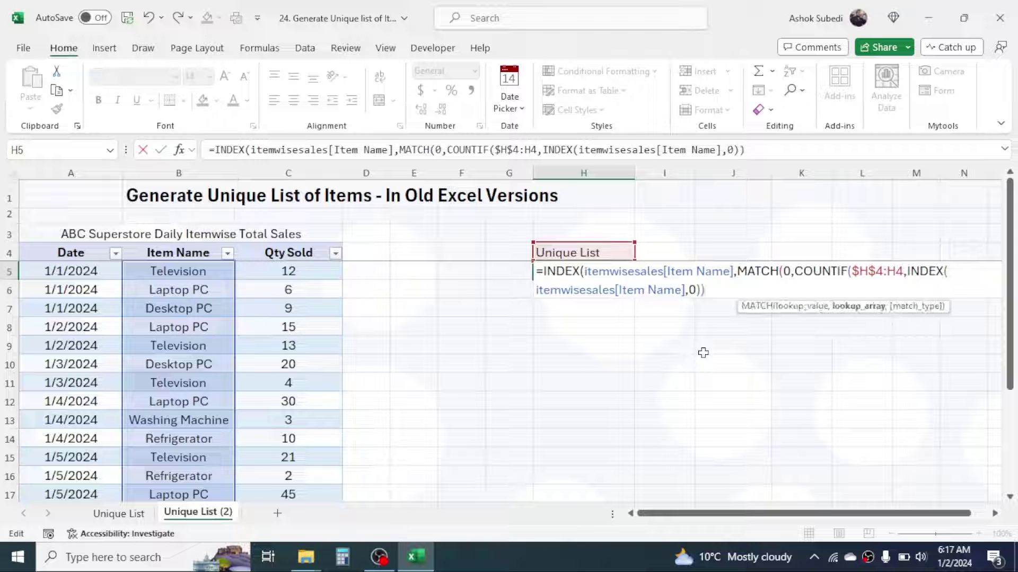
Step: Set the MATCH type to 0 - Exact match and complete the H5 formula
{"action": "type", "text": ","}
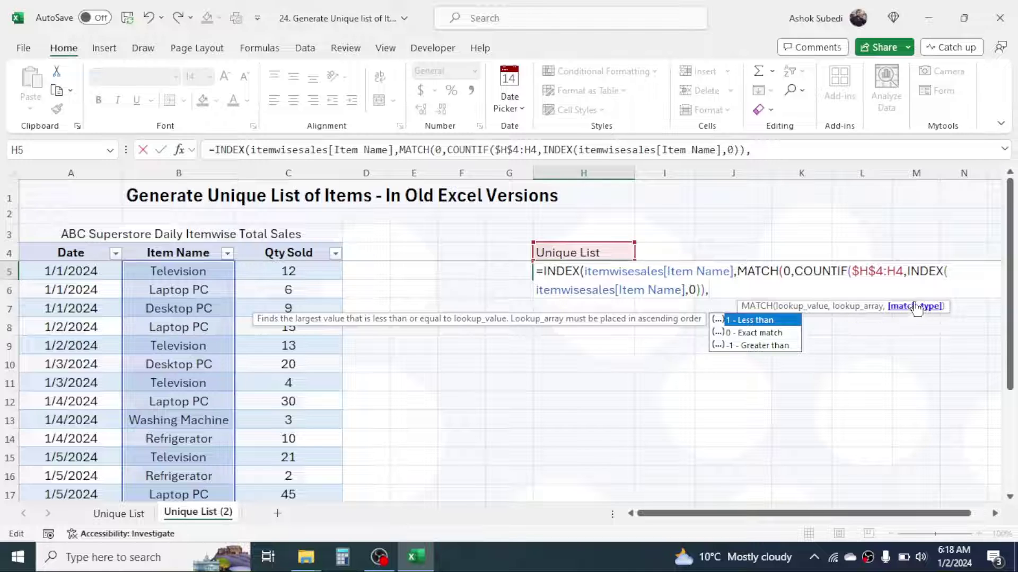
{"action": "double_click", "coordinate": [752, 333]}
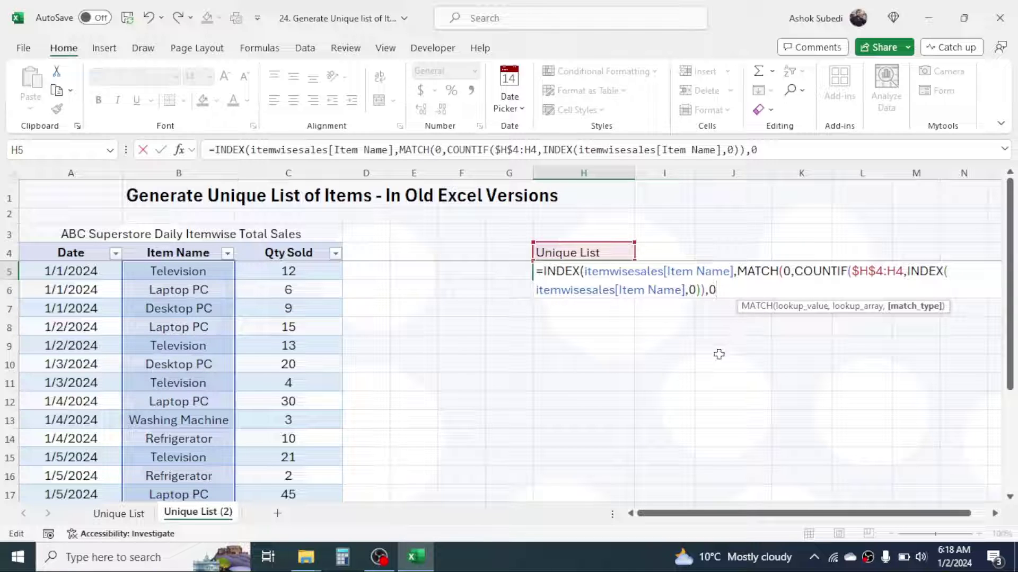
{"action": "type", "text": ")"}
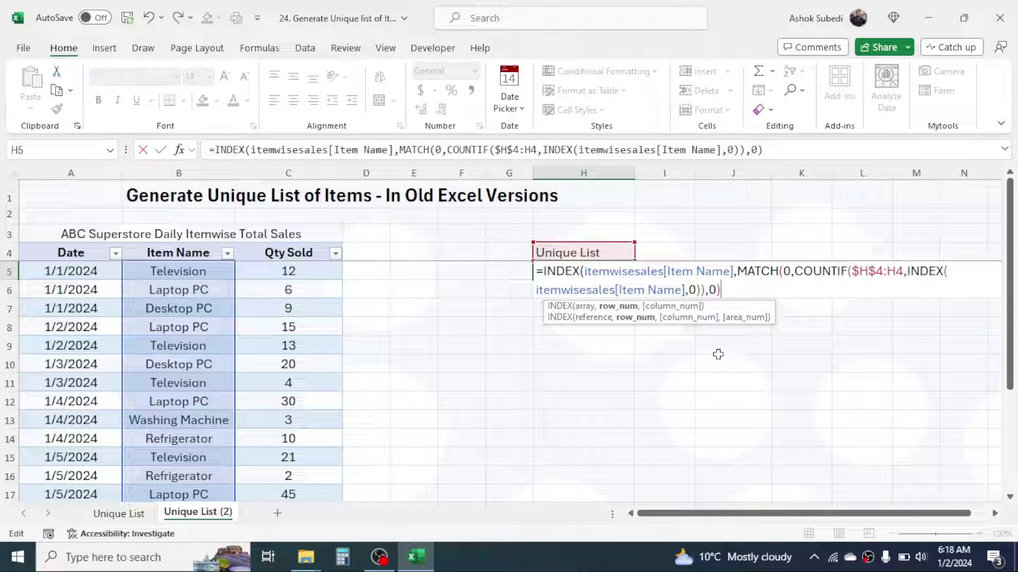
{"action": "type", "text": ")"}
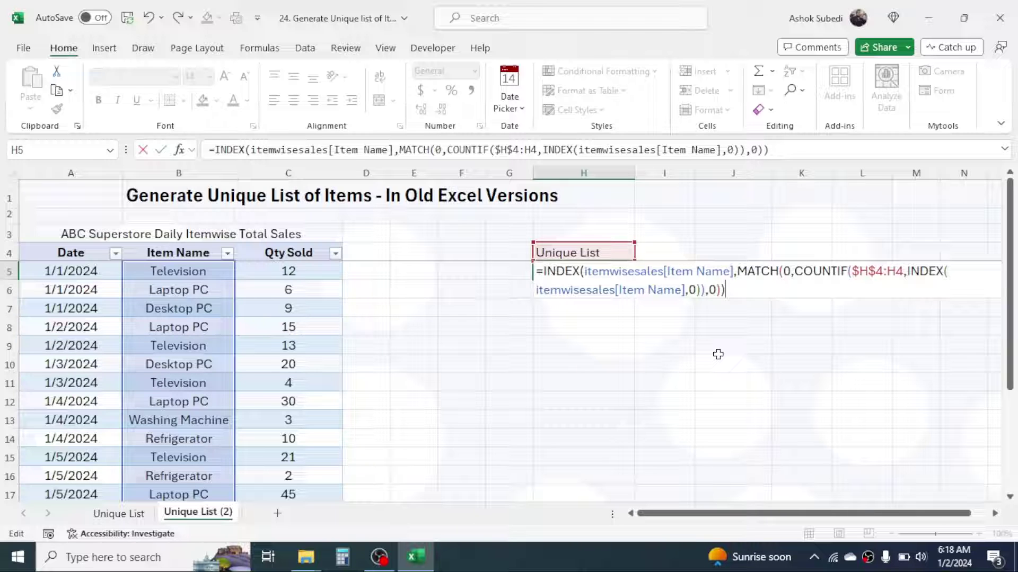
{"action": "key", "text": "Return"}
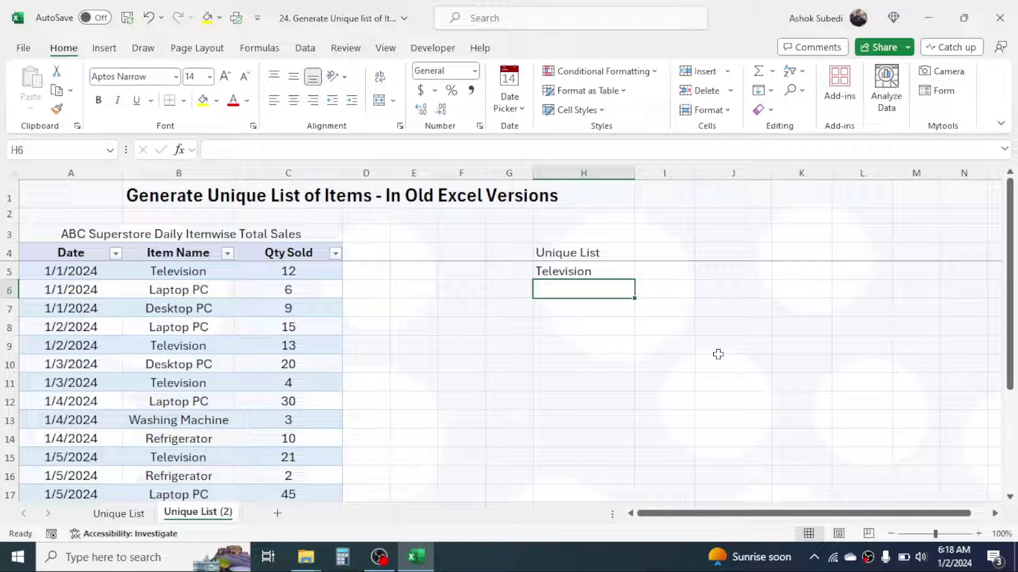
Step: Fill the H5 formula down through H14 and inspect the error cells below the list
{"action": "left_click", "coordinate": [567, 268]}
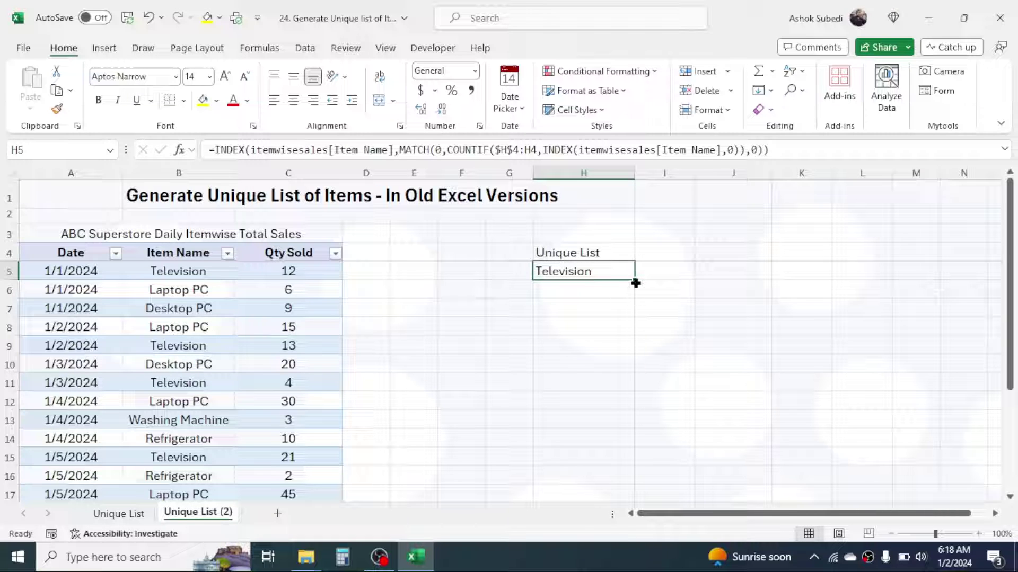
{"action": "left_click_drag", "start_coordinate": [635, 283], "coordinate": [620, 440]}
{"action": "left_click", "coordinate": [689, 337]}
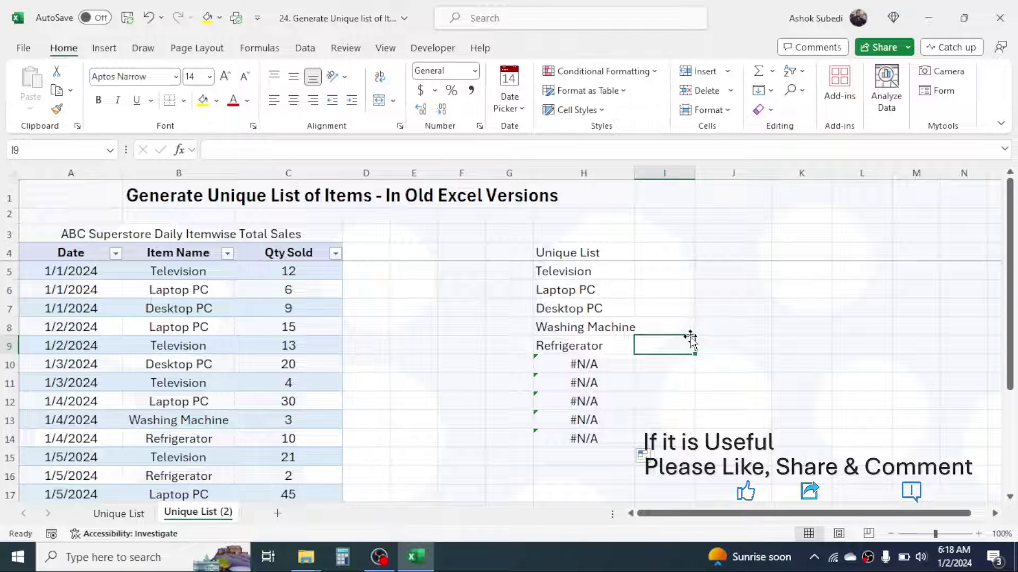
{"action": "left_click", "coordinate": [577, 365]}
{"action": "left_click", "coordinate": [580, 378]}
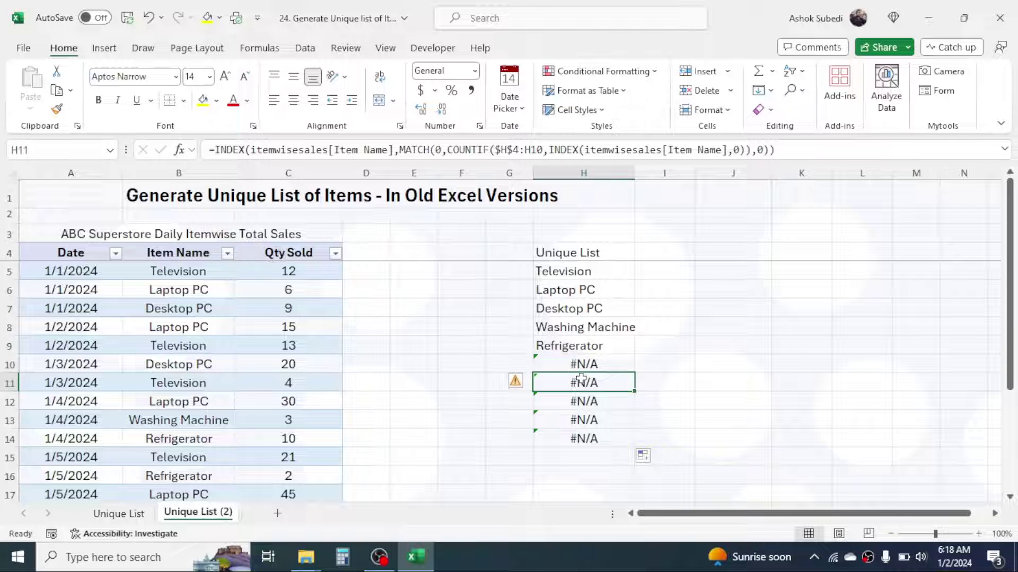
{"action": "key", "text": "Down"}
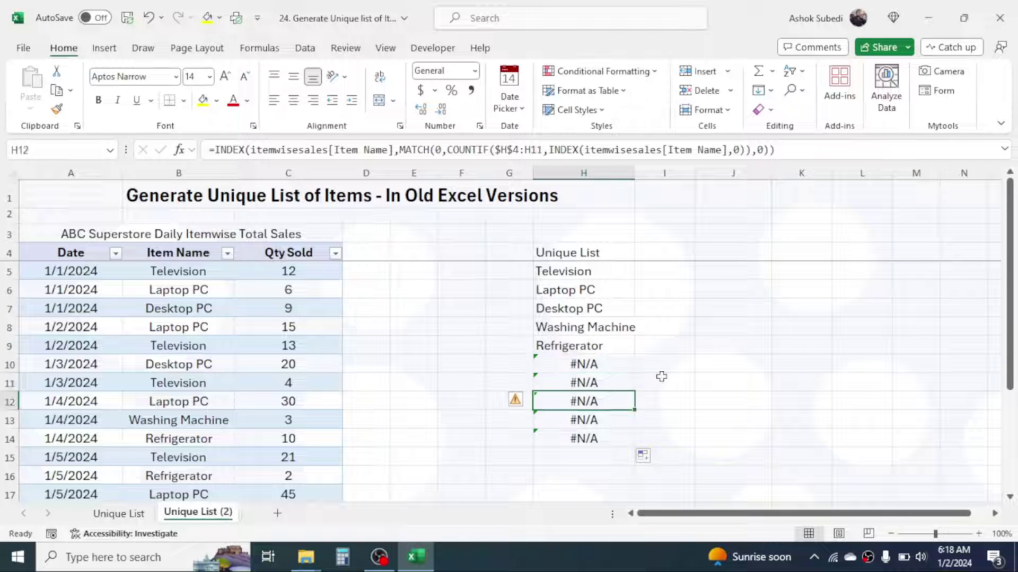
{"action": "left_click", "coordinate": [579, 363]}
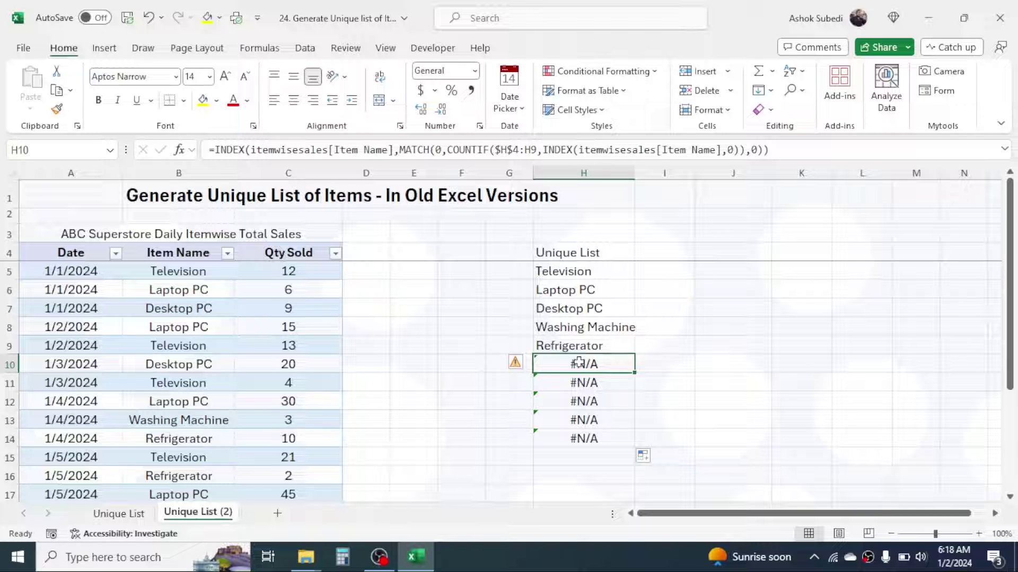
Step: Wrap the H5 formula in IFERROR with an empty string "" as the value if error
{"action": "double_click", "coordinate": [570, 272]}
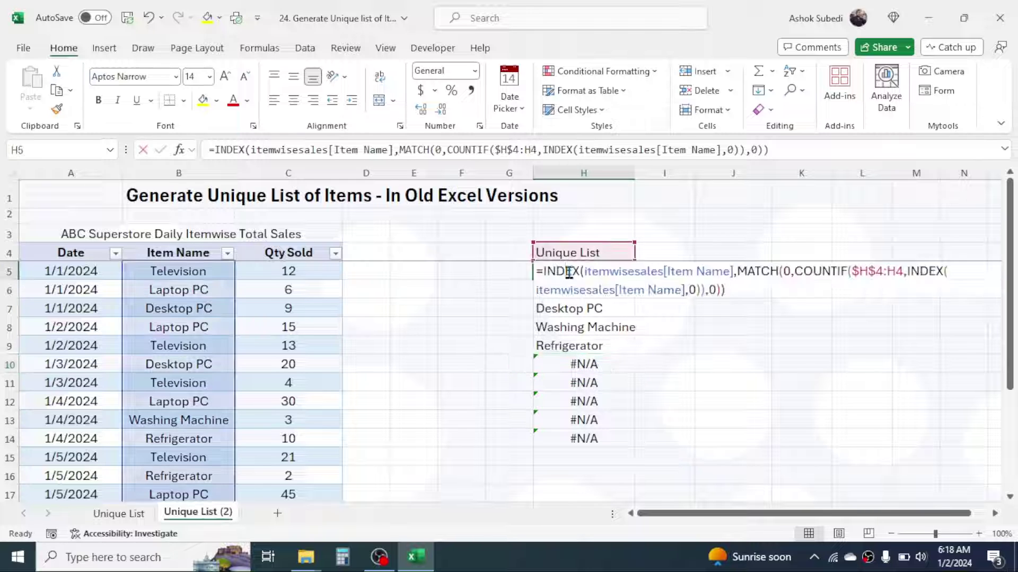
{"action": "left_click", "coordinate": [544, 272]}
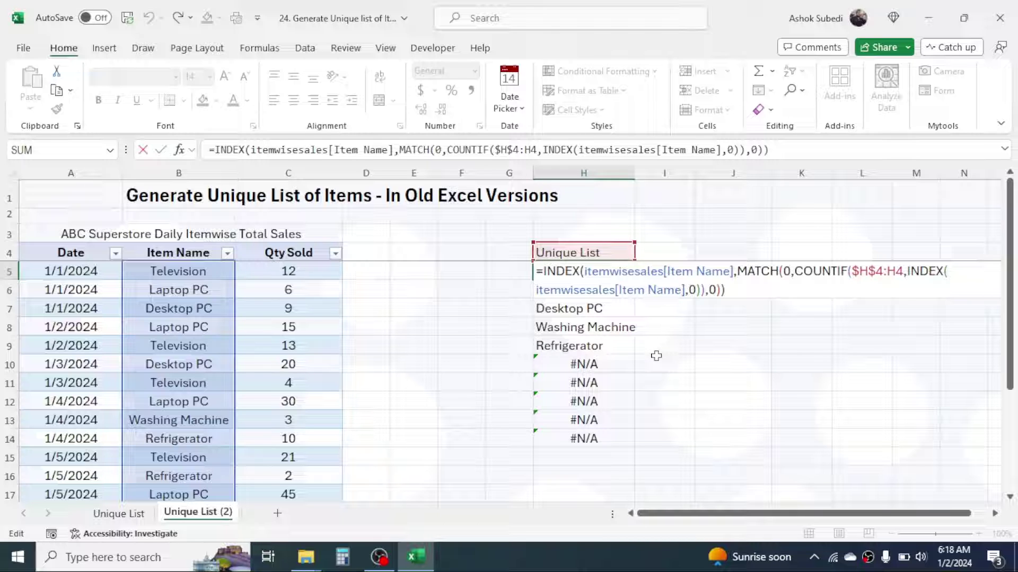
{"action": "type", "text": "IFER"}
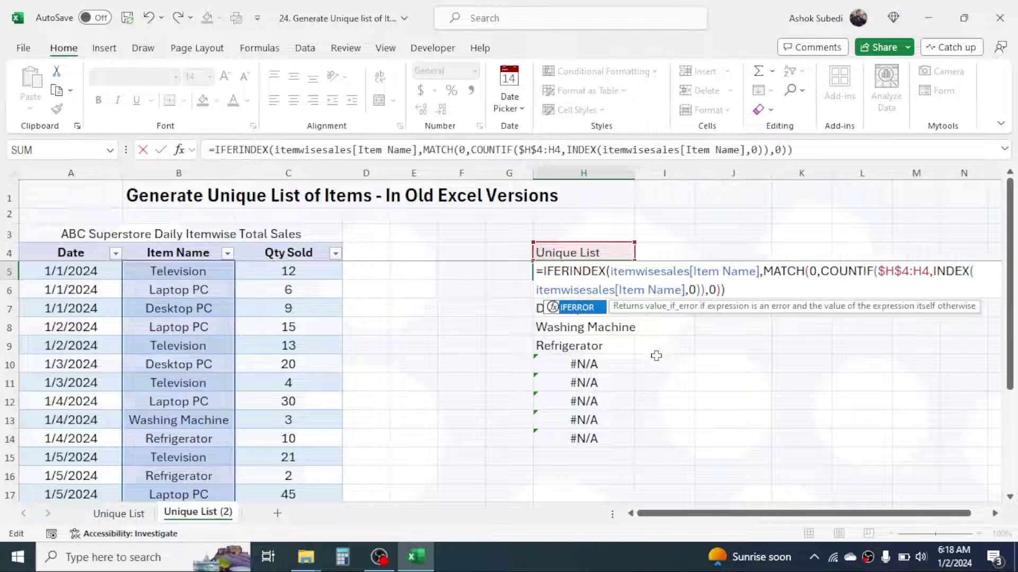
{"action": "type", "text": "ROR("}
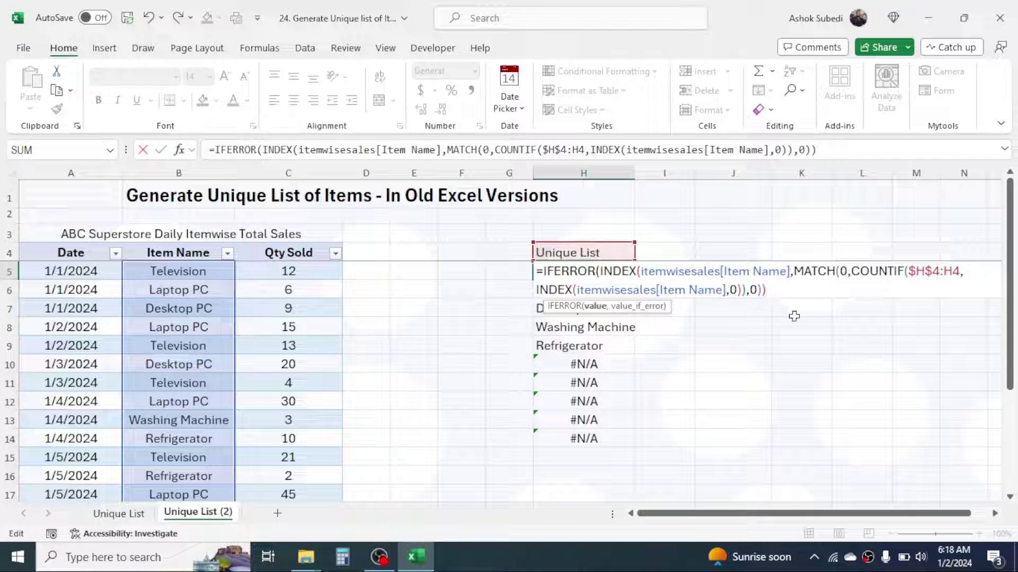
{"action": "type", "text": ","}
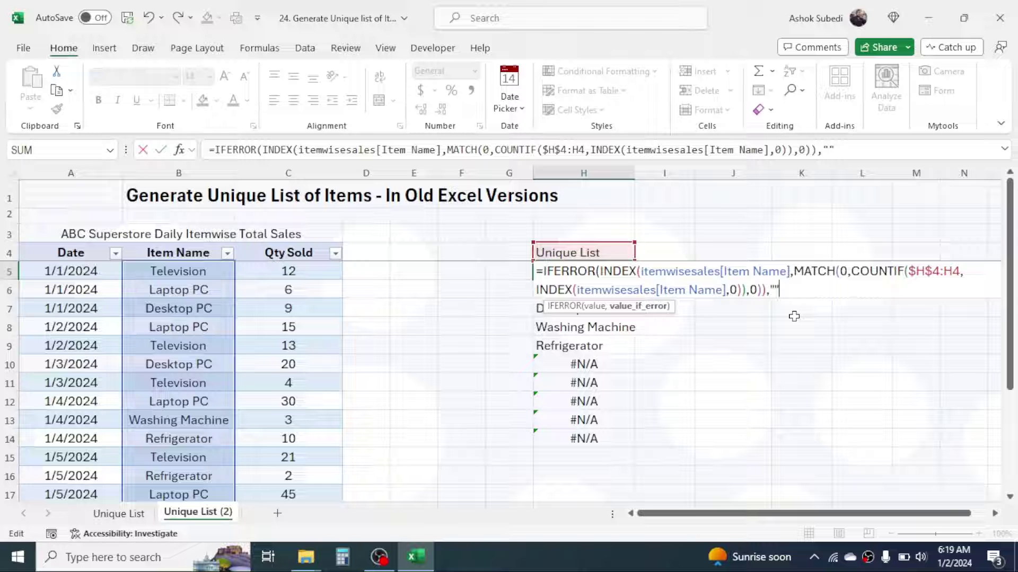
{"action": "key", "text": "Return"}
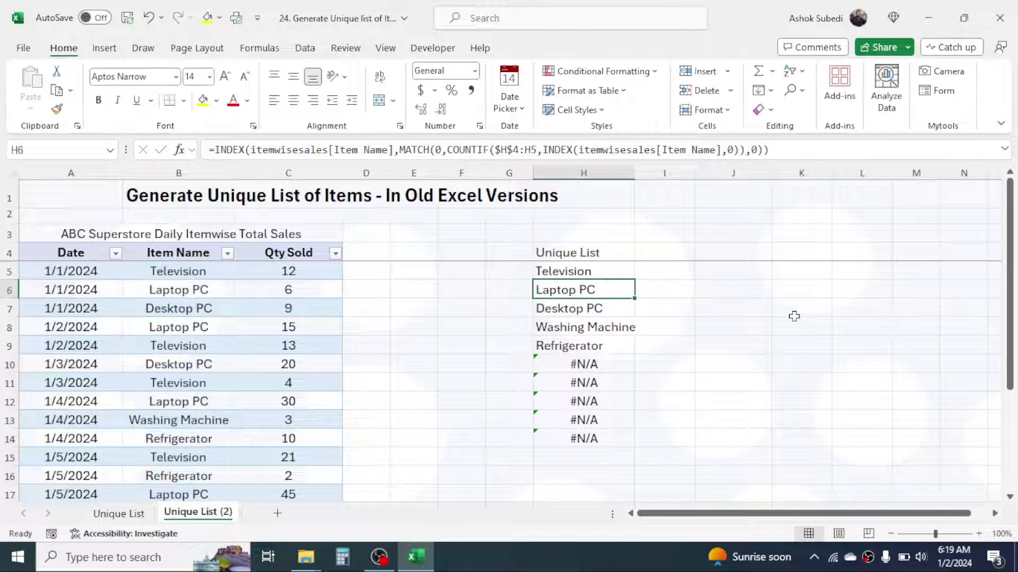
Step: Fill the IFERROR formula from H5 down through H29 and check H10 below the list
{"action": "left_click", "coordinate": [591, 265]}
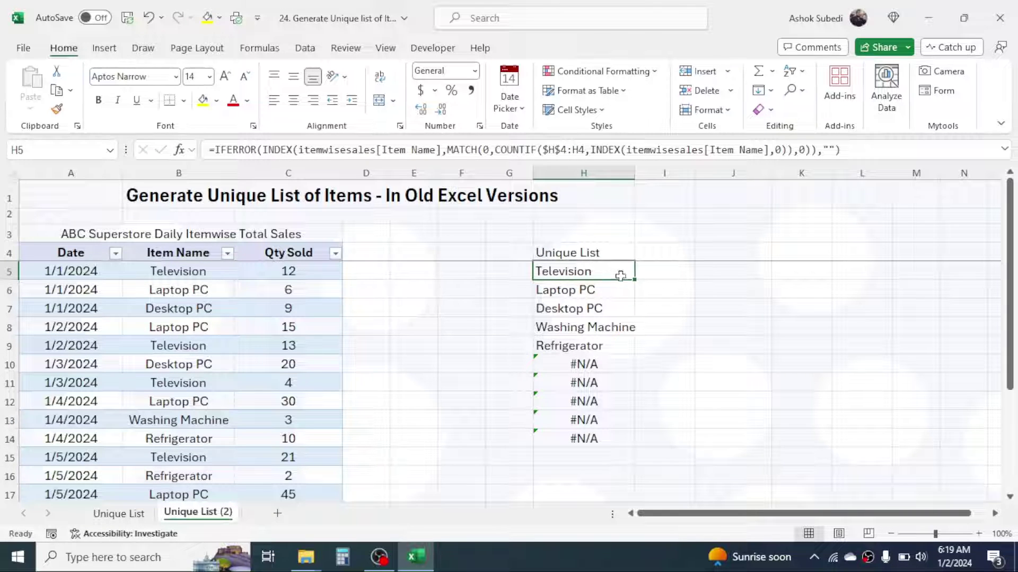
{"action": "left_click_drag", "start_coordinate": [635, 279], "coordinate": [607, 419]}
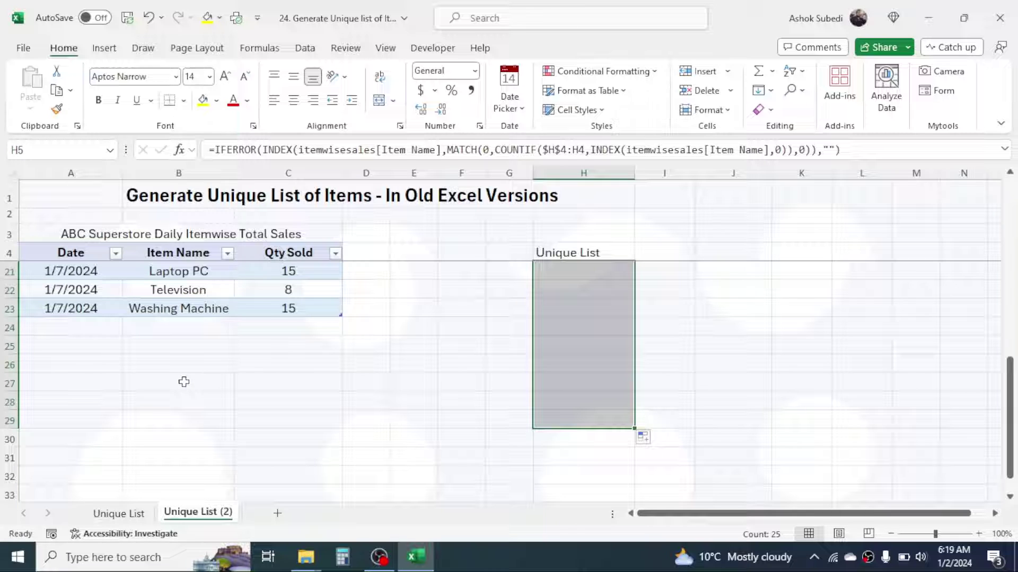
{"action": "mouse_move", "coordinate": [1008, 431]}
{"action": "left_mouse_down"}
{"action": "mouse_move", "coordinate": [1013, 343]}
{"action": "mouse_move", "coordinate": [1014, 414]}
{"action": "left_mouse_up"}
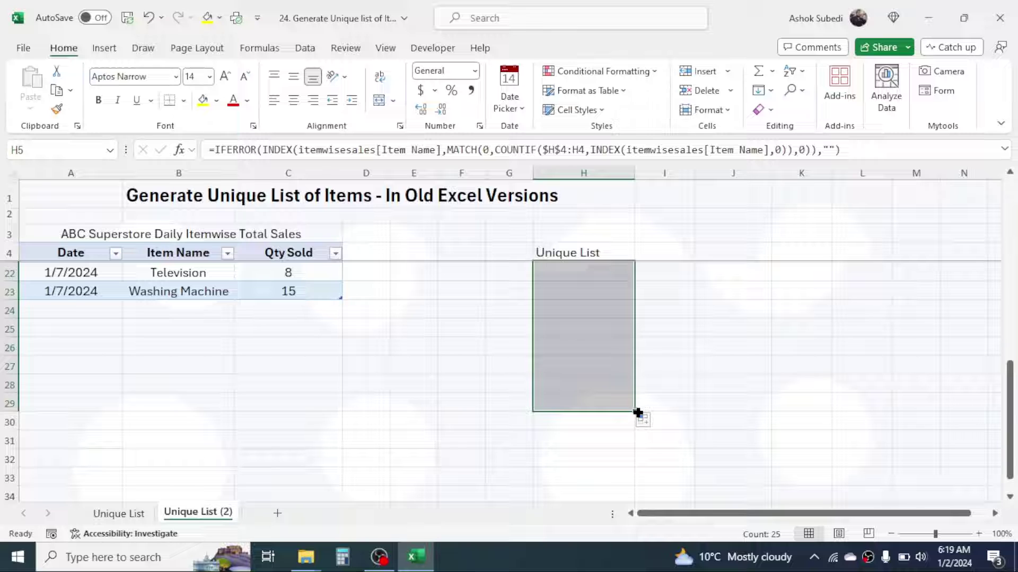
{"action": "left_click_drag", "start_coordinate": [1010, 397], "coordinate": [1012, 228]}
{"action": "left_click", "coordinate": [579, 360]}
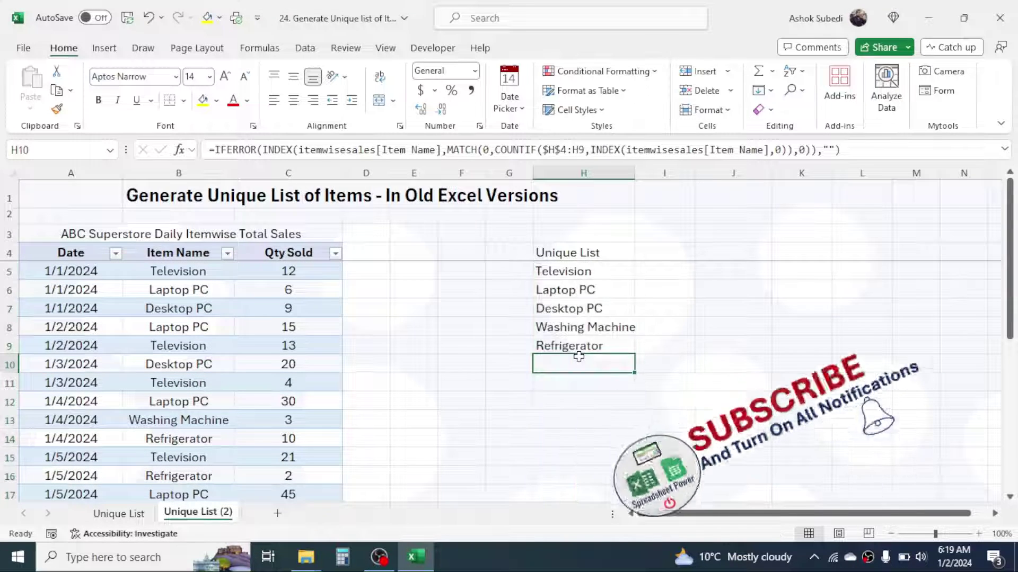
Step: Change the item name in B7 to Speaker and check the unique list in H7
{"action": "left_click", "coordinate": [177, 307]}
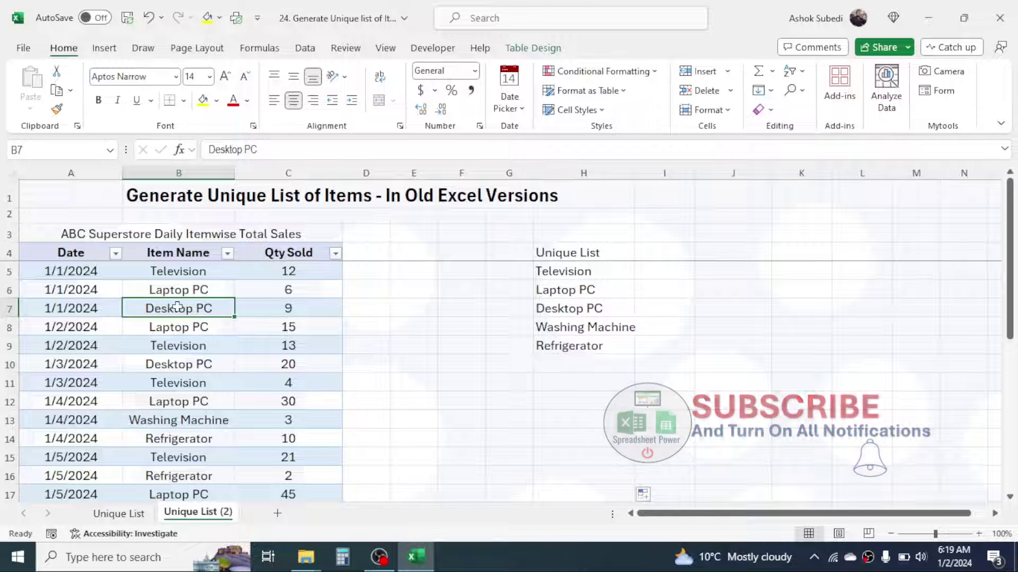
{"action": "type", "text": "S"}
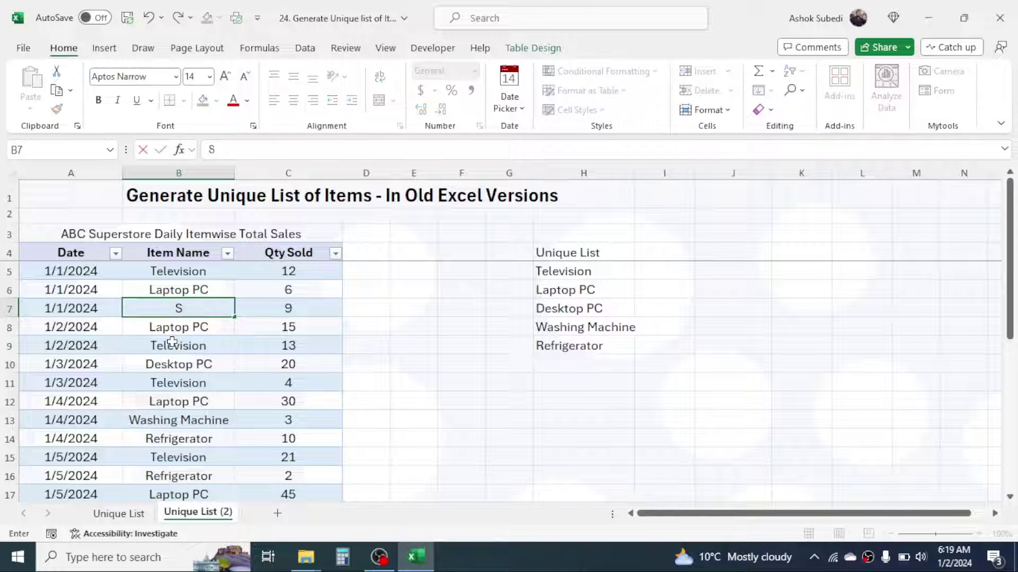
{"action": "type", "text": "peaker"}
{"action": "key", "text": "Return"}
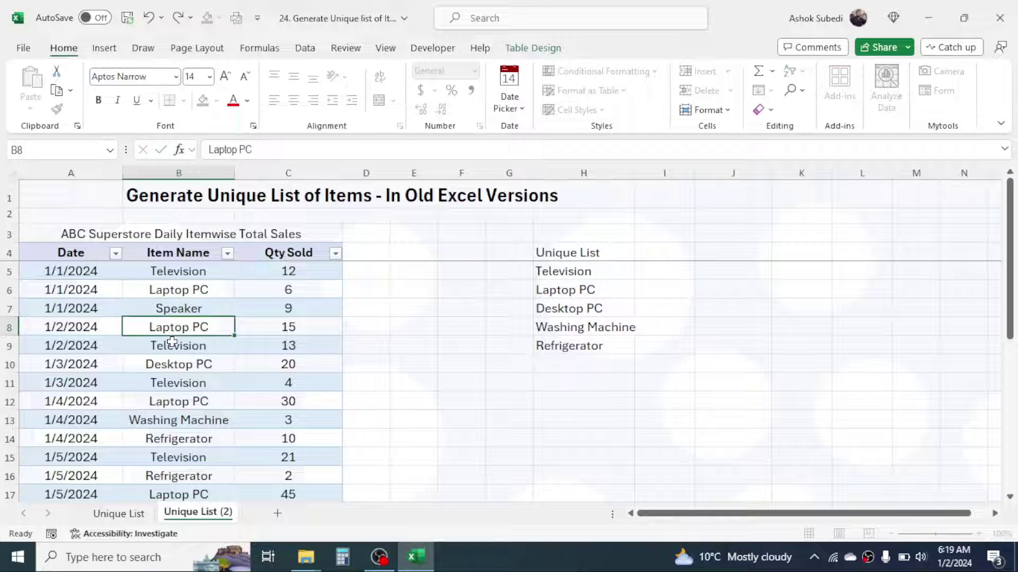
{"action": "left_click", "coordinate": [555, 315]}
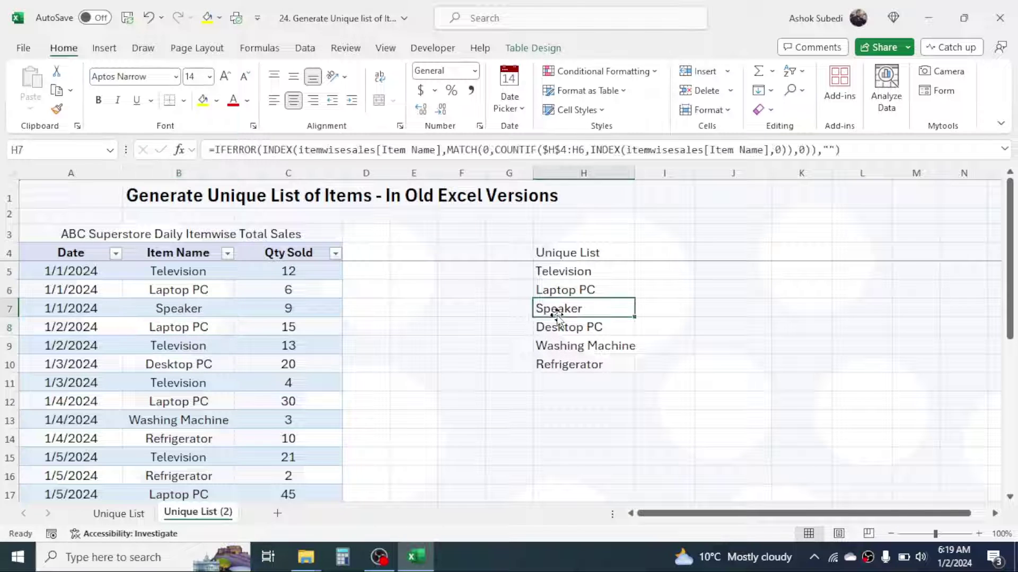
Step: Add a new record in row 24 with date 1/17/2024 and item name Rice Cooker, and check the unique list in H11
{"action": "left_click_drag", "start_coordinate": [1014, 227], "coordinate": [999, 382]}
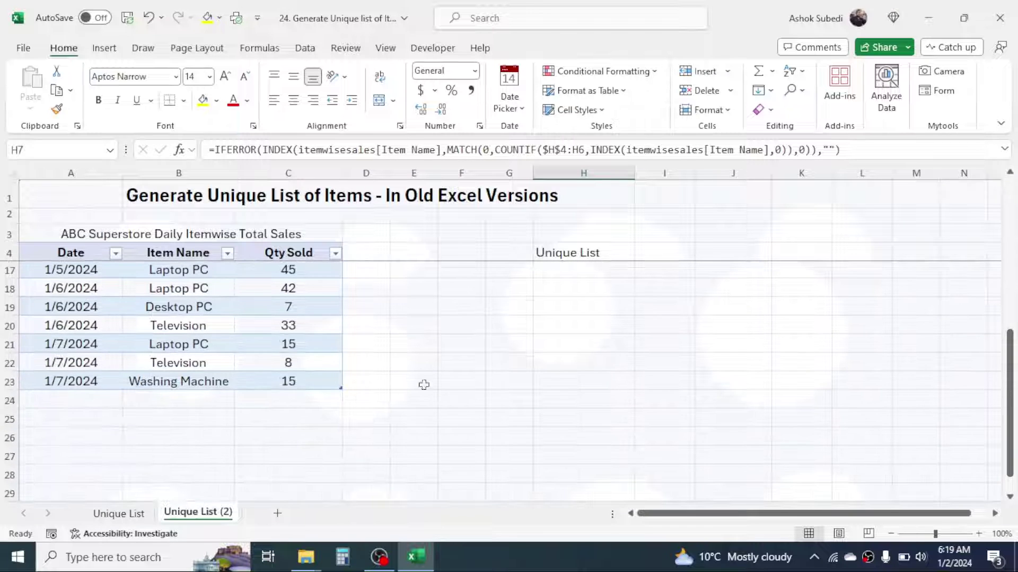
{"action": "left_click", "coordinate": [90, 397]}
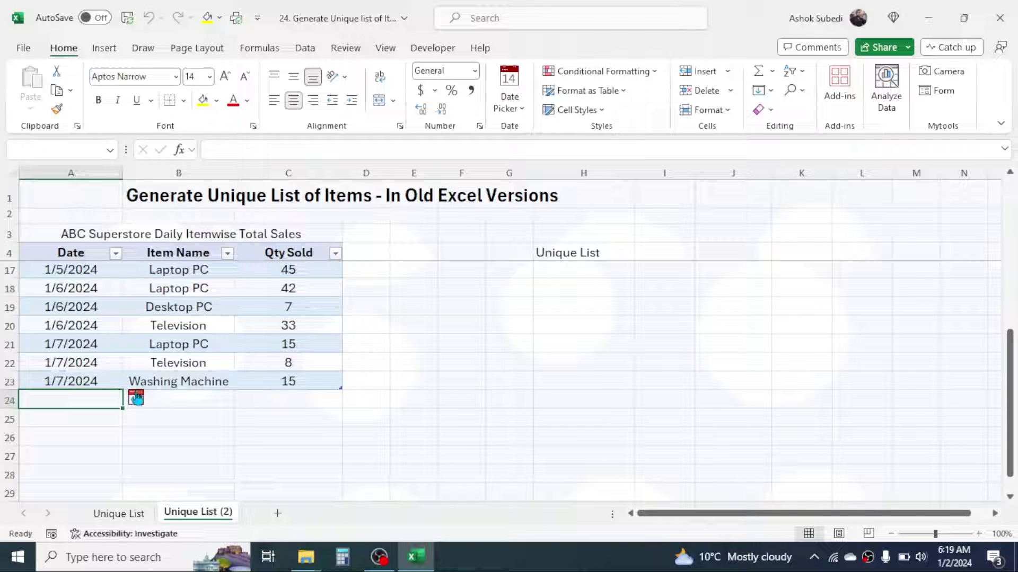
{"action": "left_click", "coordinate": [135, 399]}
{"action": "left_click", "coordinate": [247, 396]}
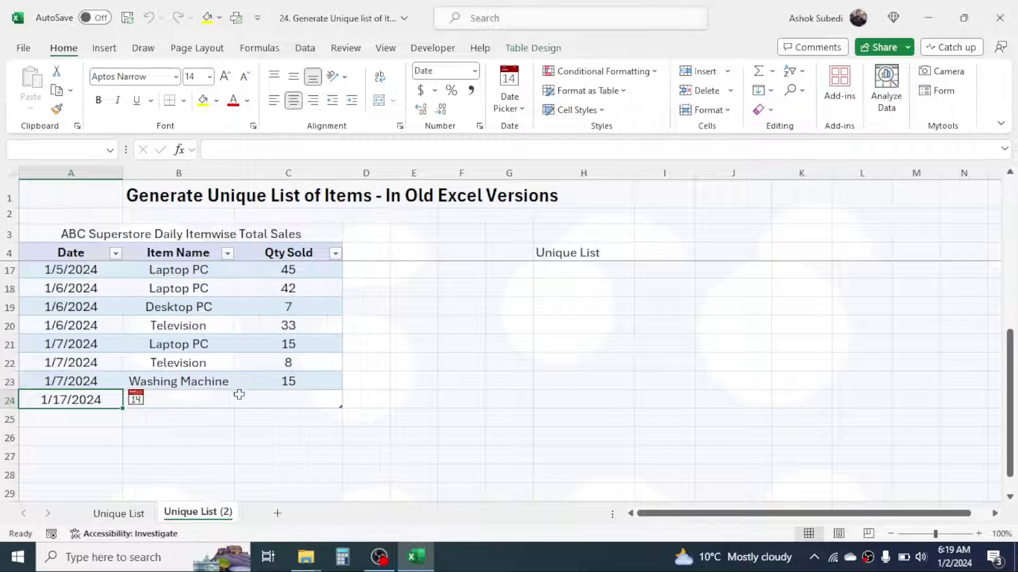
{"action": "left_click", "coordinate": [195, 402]}
{"action": "type", "text": "Ri"}
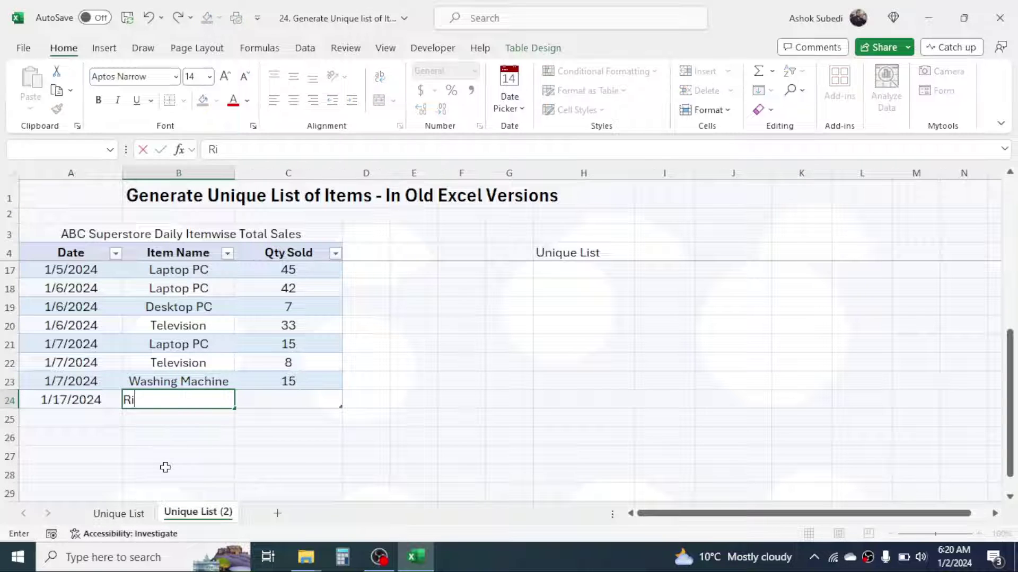
{"action": "type", "text": "ce Cooker"}
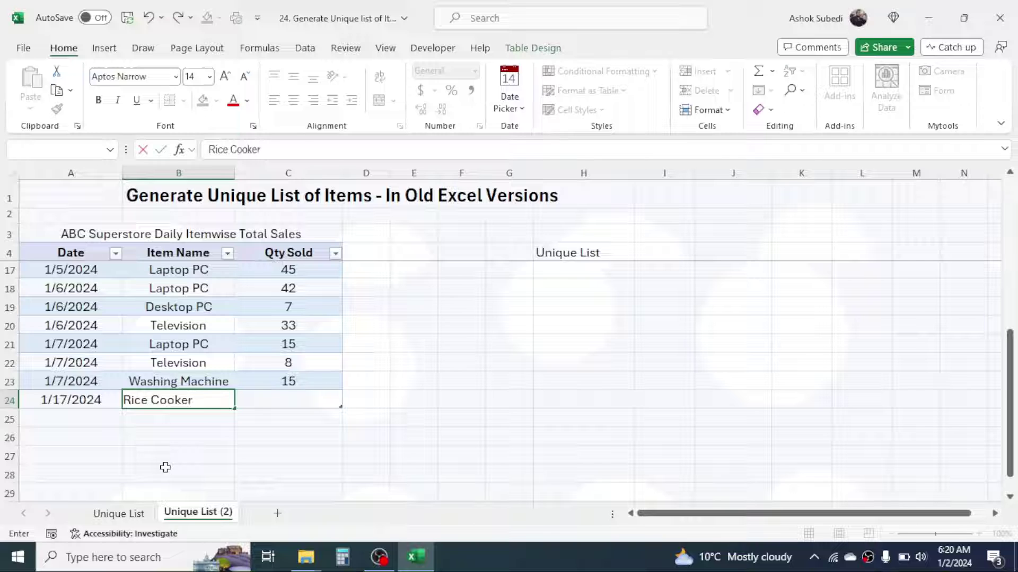
{"action": "key", "text": "Return"}
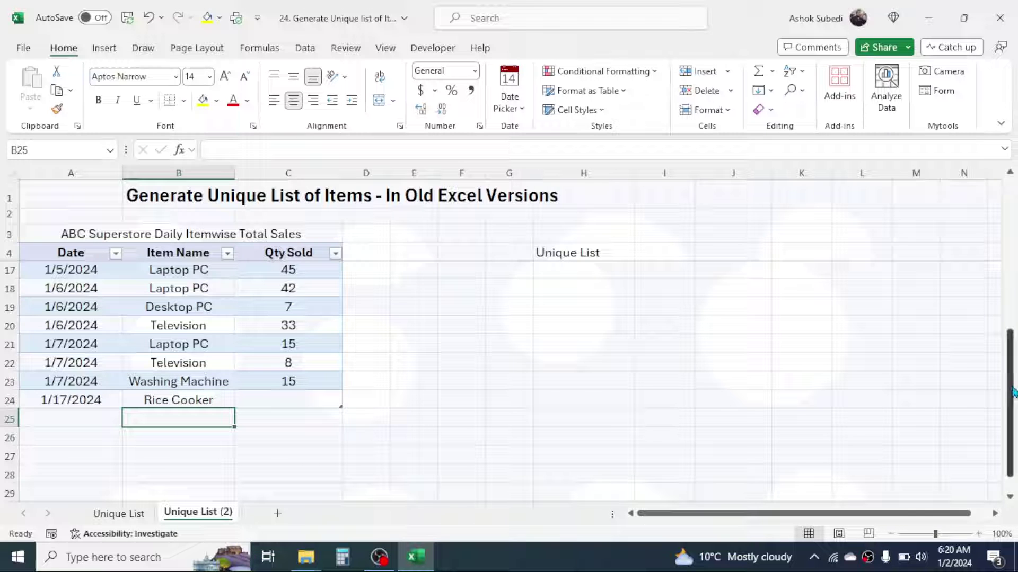
{"action": "left_click_drag", "start_coordinate": [1009, 401], "coordinate": [1010, 254]}
{"action": "left_click", "coordinate": [578, 377]}
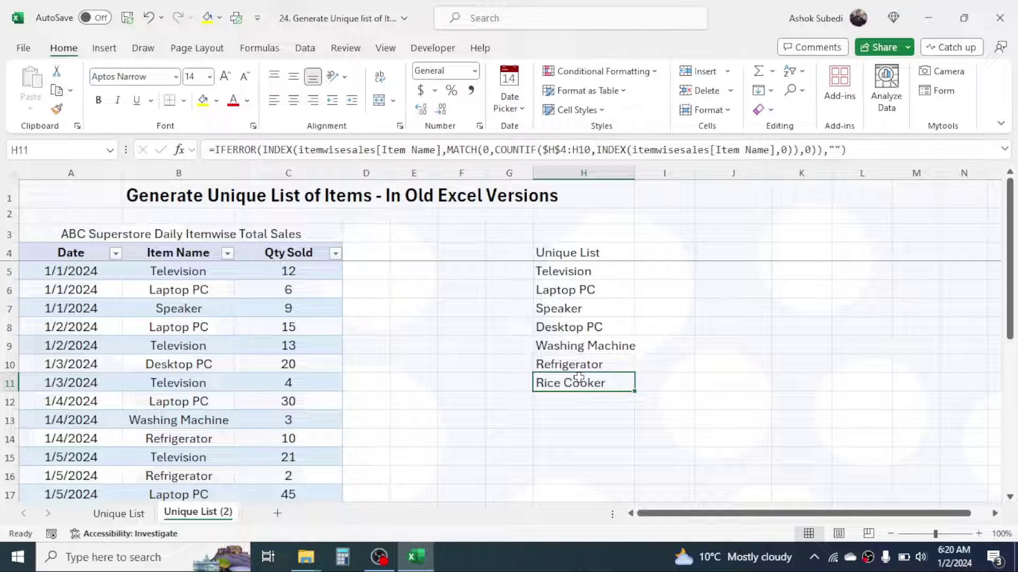
{"action": "left_click_drag", "start_coordinate": [808, 268], "coordinate": [808, 257]}
{"action": "left_click", "coordinate": [773, 305]}
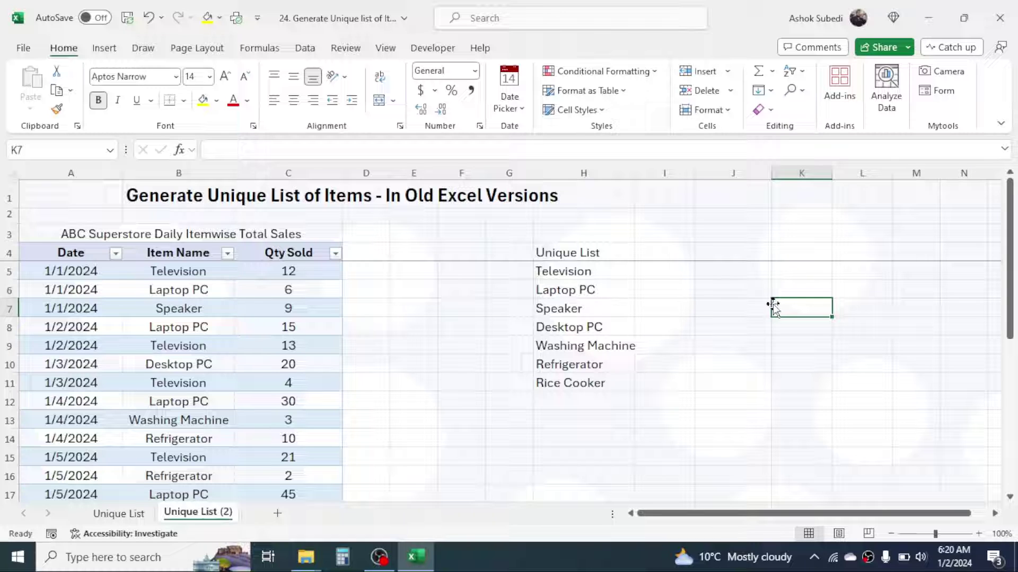
{"action": "left_click", "coordinate": [732, 286]}
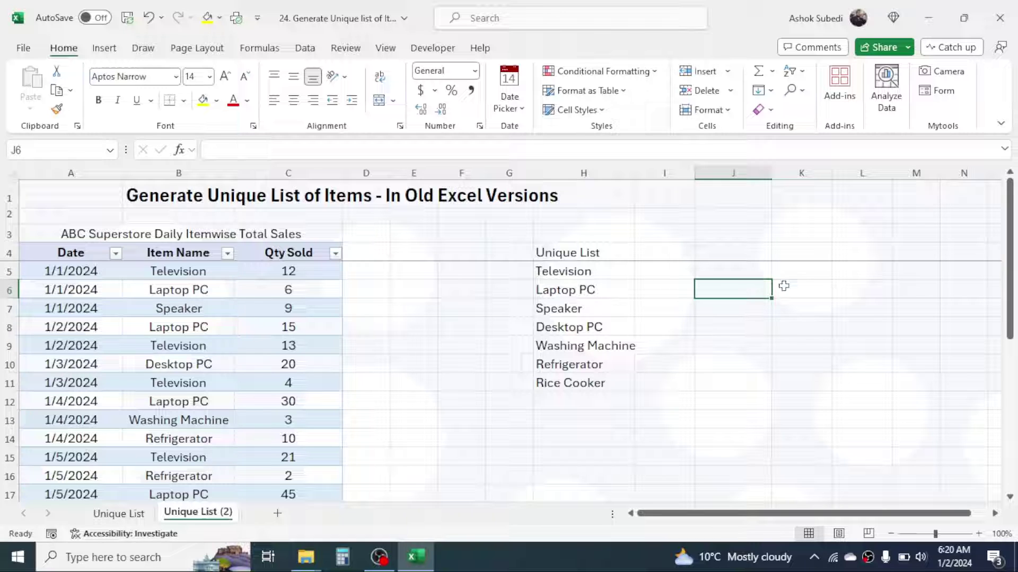
{"action": "left_click", "coordinate": [800, 285]}
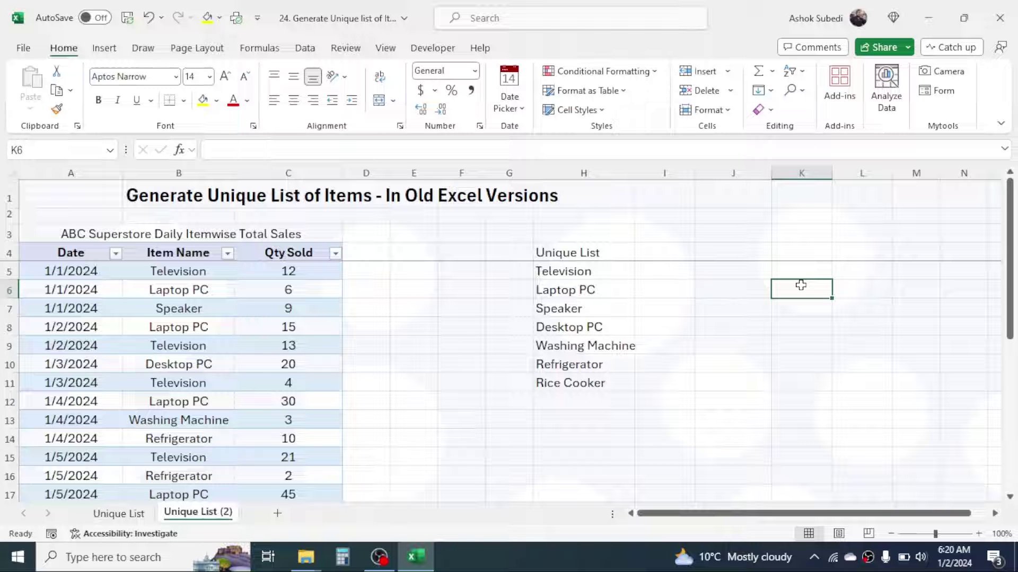